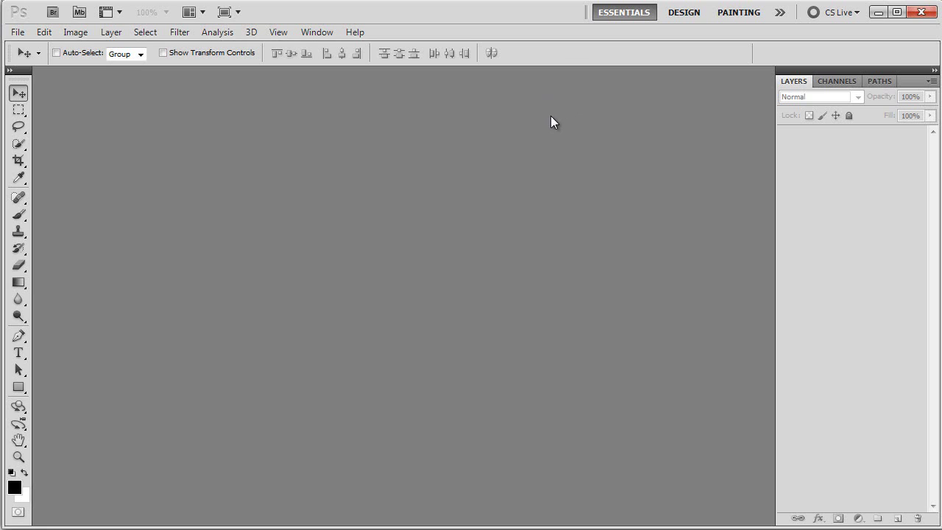
Collapse, close and restore the Layers panel, toggling it with F7.
{"action": "left_click", "coordinate": [934, 70]}
{"action": "left_click", "coordinate": [935, 70]}
{"action": "left_click", "coordinate": [931, 81]}
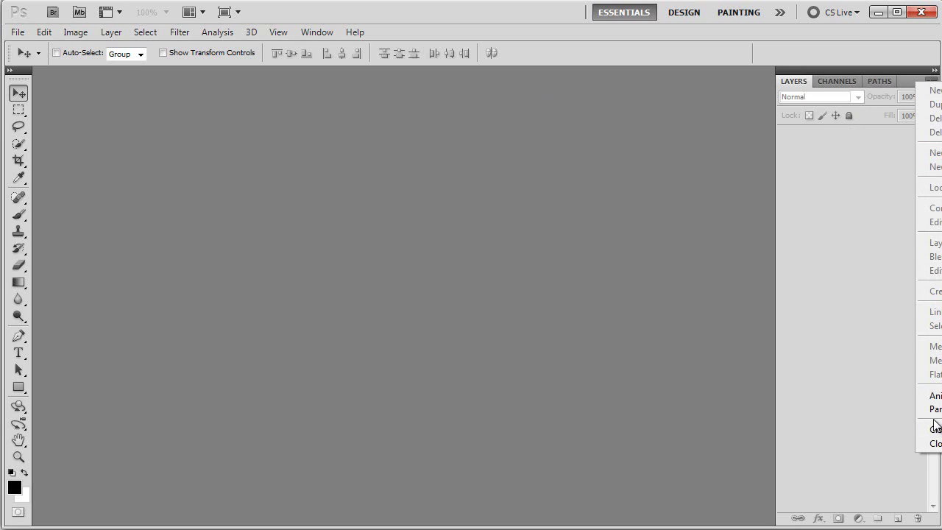
{"action": "left_click", "coordinate": [938, 442]}
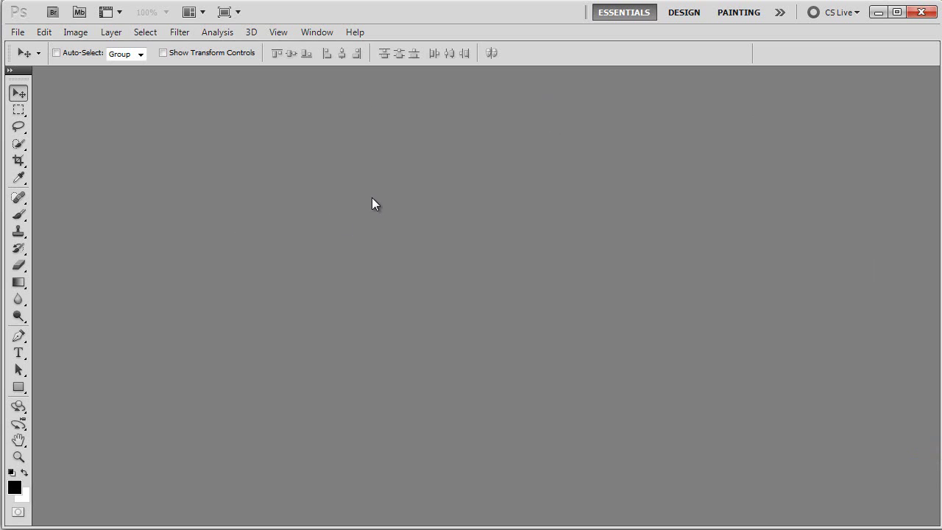
{"action": "left_click", "coordinate": [309, 33]}
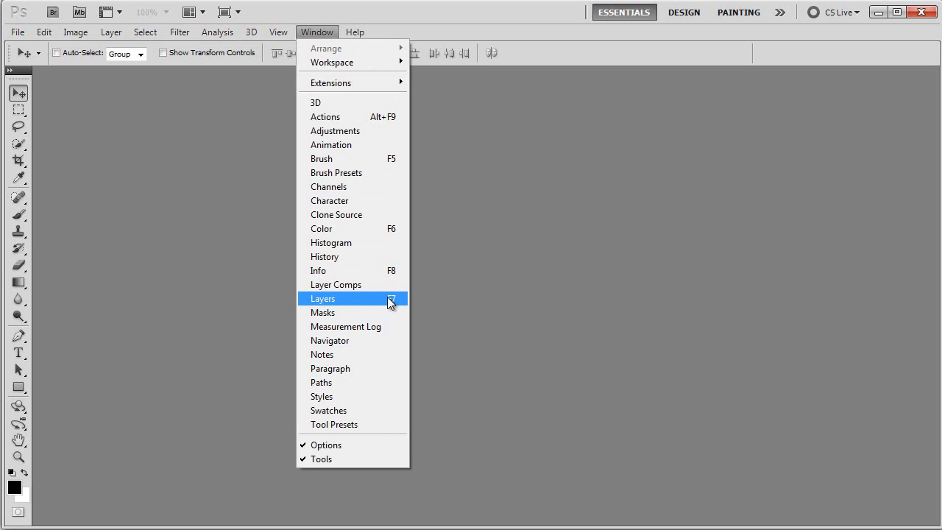
{"action": "left_click", "coordinate": [354, 299]}
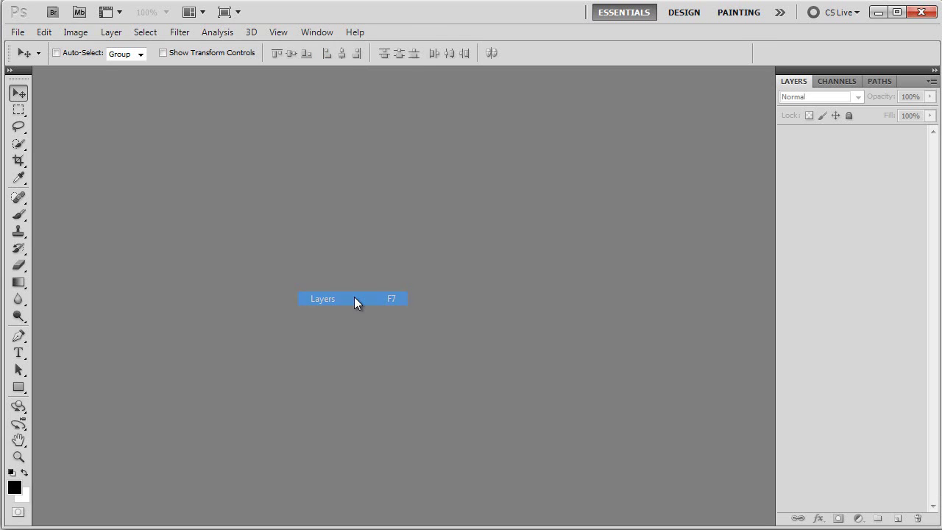
{"action": "key", "text": "F7"}
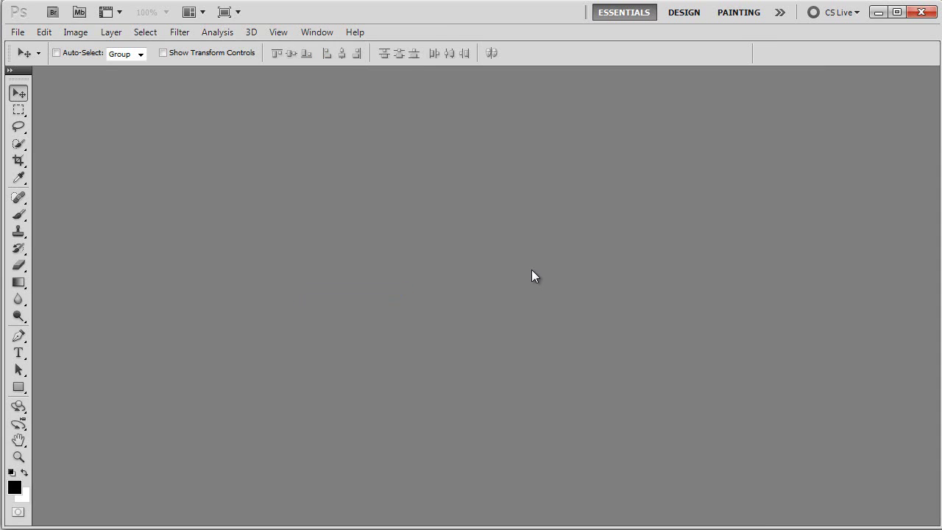
{"action": "key", "text": "F7"}
{"action": "key", "text": "F7"}
{"action": "key", "text": "F7"}
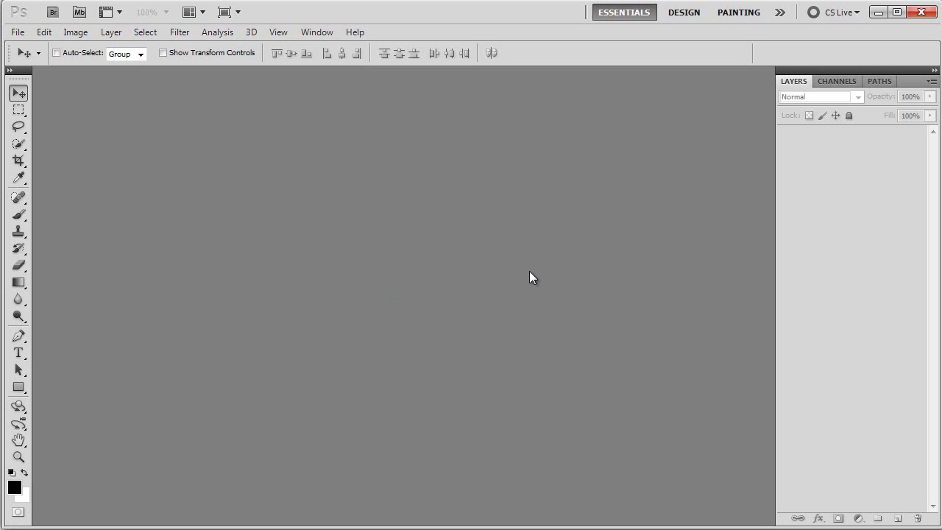
{"action": "key", "text": "F7"}
{"action": "key", "text": "F7"}
Open stock_000804_13042015_mockup_02.psd by dragging it from Explorer, then minimize Explorer.
{"action": "left_click", "coordinate": [16, 32]}
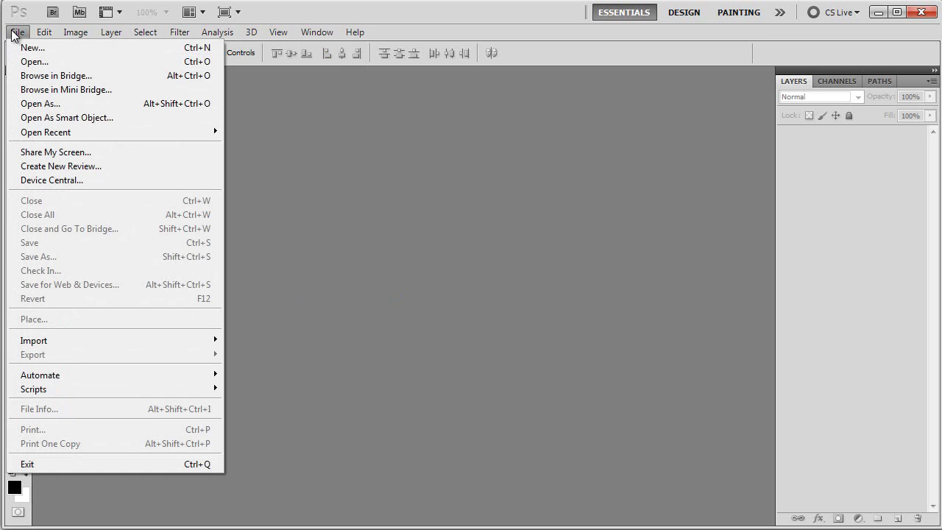
{"action": "left_click", "coordinate": [423, 112]}
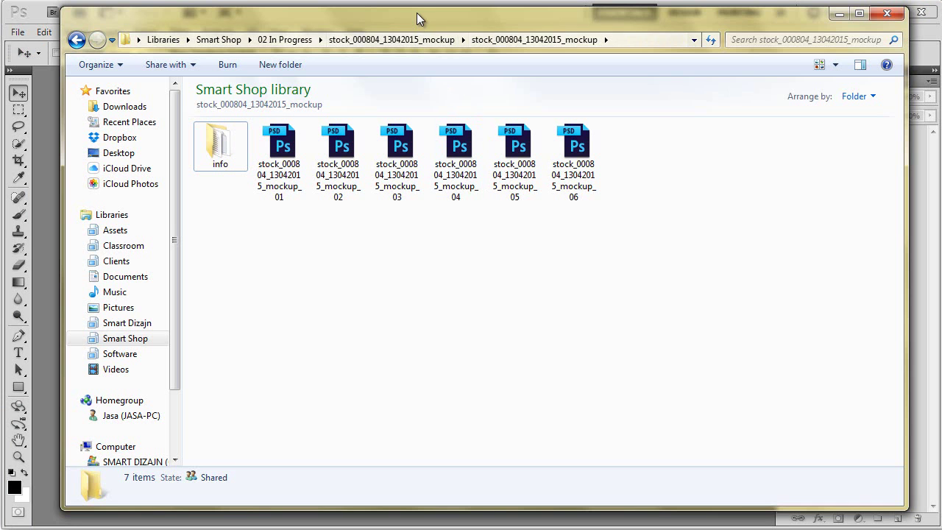
{"action": "left_click_drag", "start_coordinate": [416, 13], "coordinate": [632, 46]}
{"action": "left_click", "coordinate": [546, 180]}
{"action": "left_click_drag", "start_coordinate": [548, 180], "coordinate": [199, 200]}
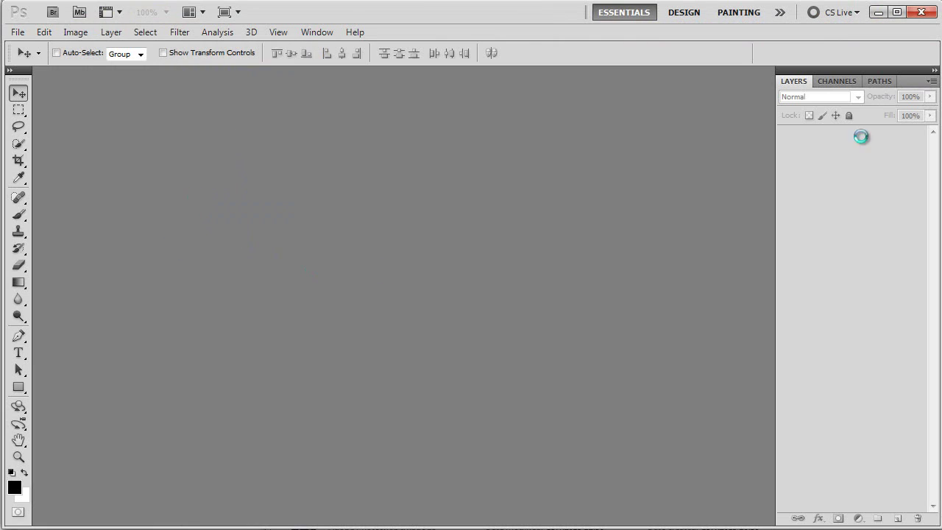
{"action": "key", "text": "alt+Tab"}
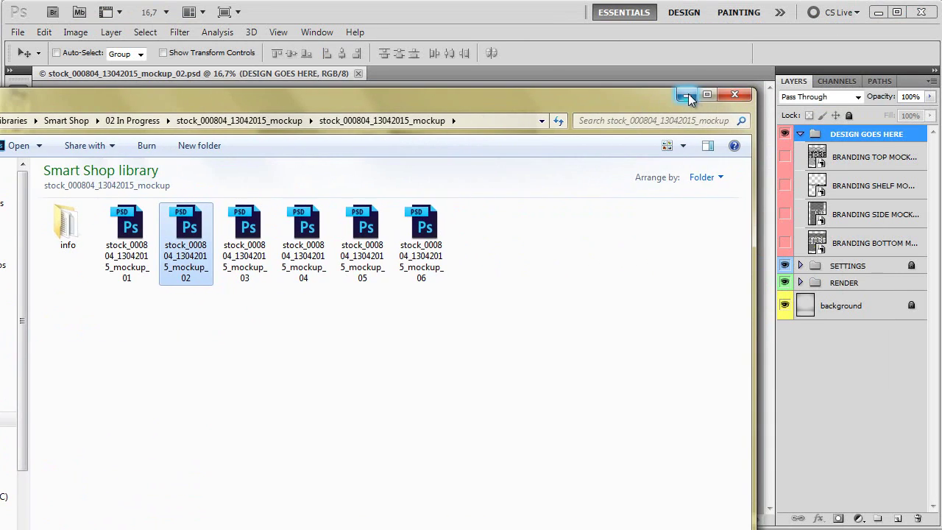
{"action": "left_click", "coordinate": [686, 94]}
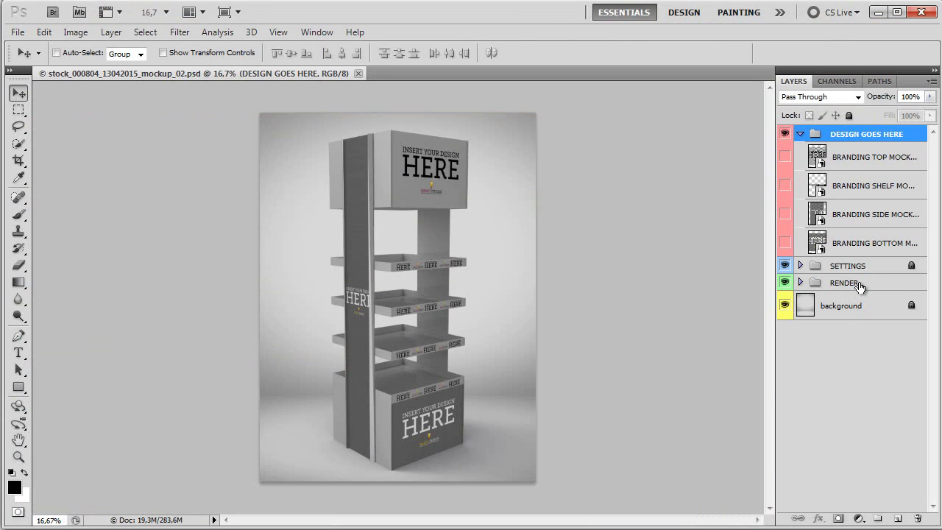
{"action": "left_click", "coordinate": [852, 315]}
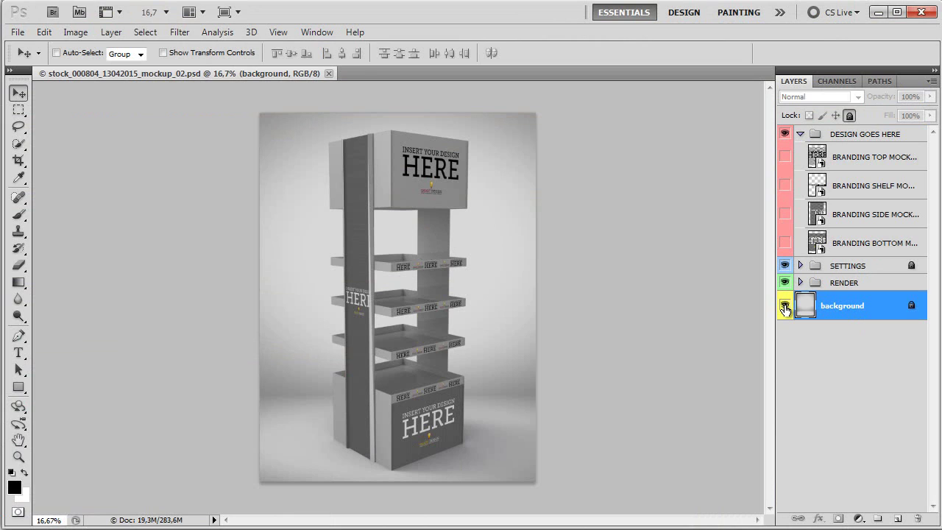
{"action": "left_click", "coordinate": [784, 305]}
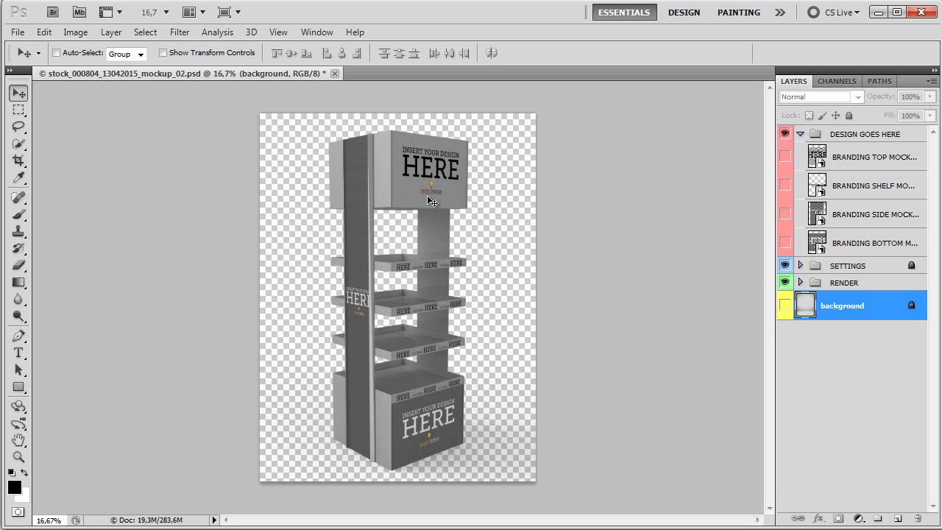
{"action": "left_click", "coordinate": [784, 305]}
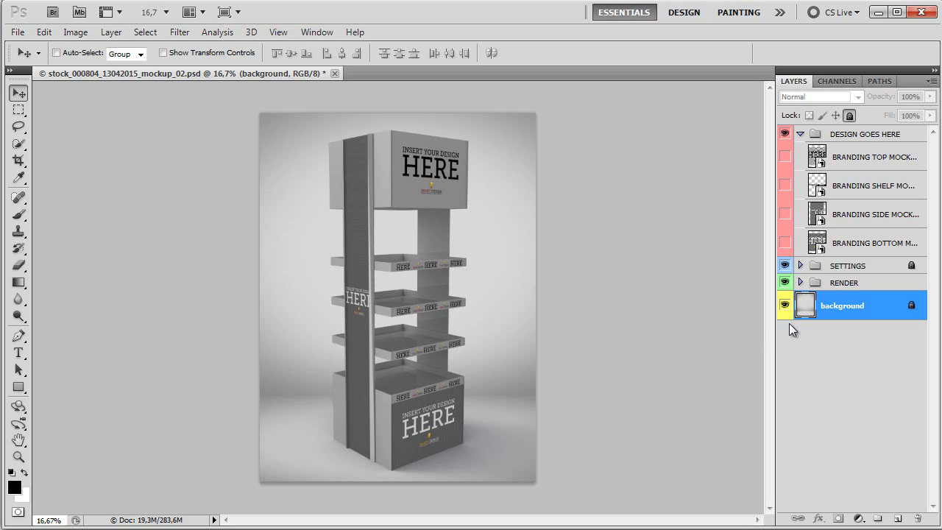
{"action": "left_click", "coordinate": [865, 135]}
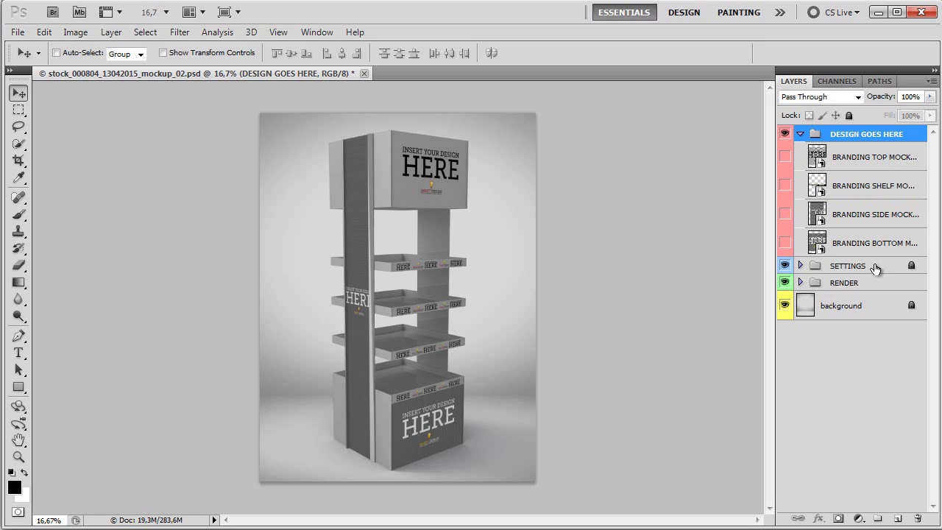
{"action": "left_click", "coordinate": [833, 268]}
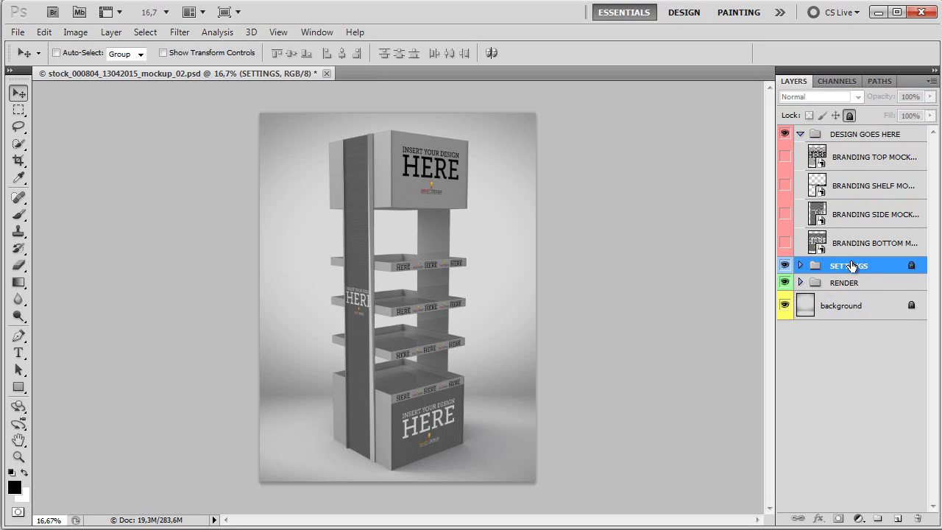
{"action": "left_click", "coordinate": [800, 266]}
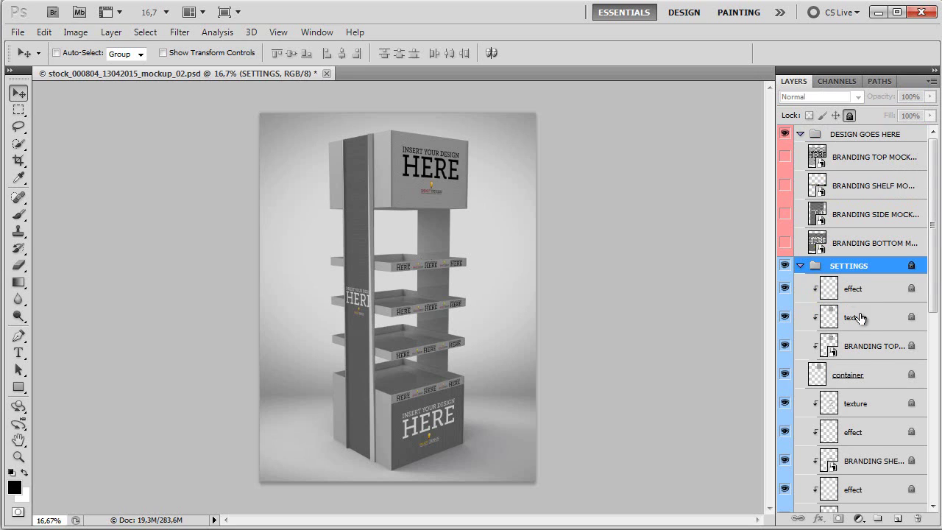
{"action": "scroll", "coordinate": [881, 346], "scroll_direction": "down", "scroll_amount": 4}
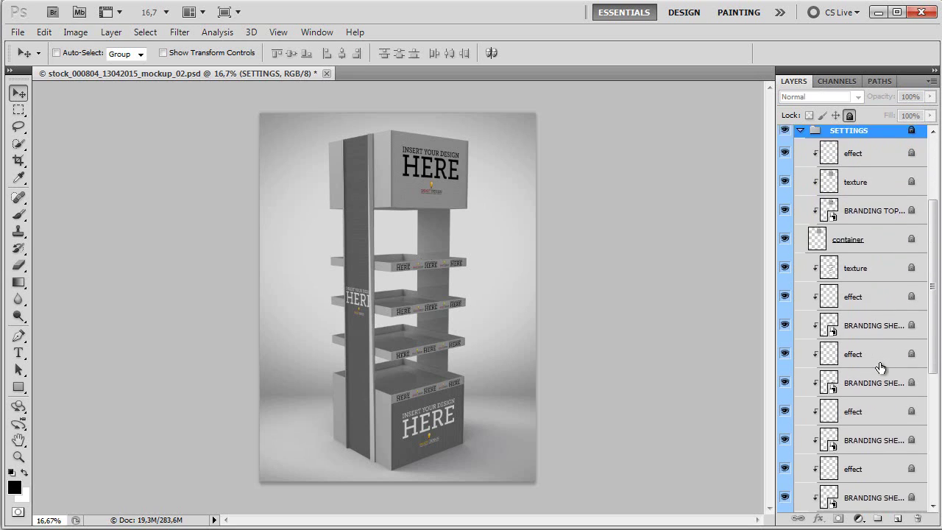
{"action": "scroll", "coordinate": [883, 357], "scroll_direction": "up", "scroll_amount": 3}
{"action": "left_click", "coordinate": [800, 248]}
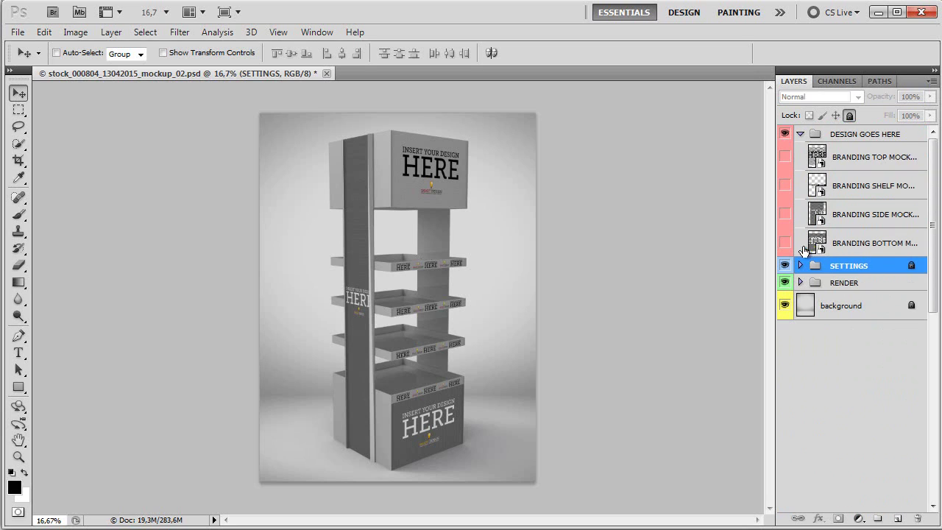
{"action": "left_click", "coordinate": [850, 115]}
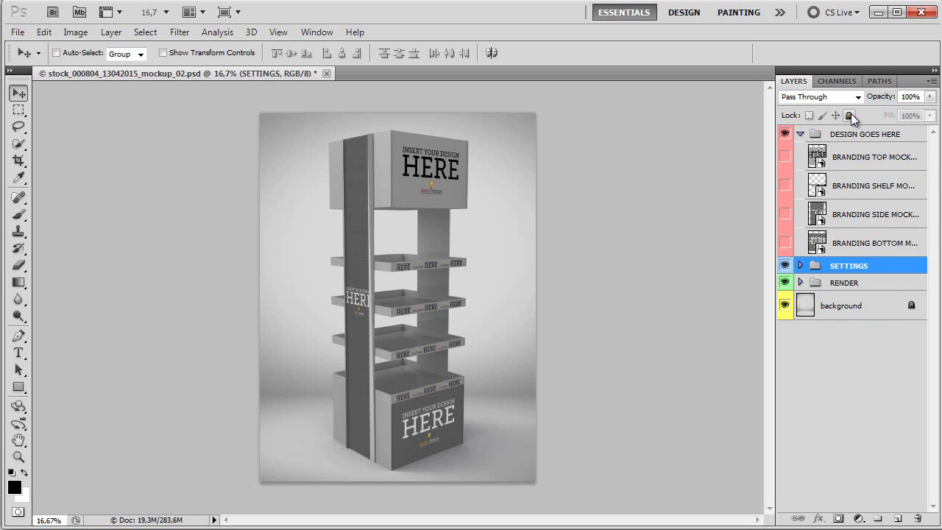
{"action": "left_click", "coordinate": [850, 116]}
{"action": "left_click", "coordinate": [875, 286]}
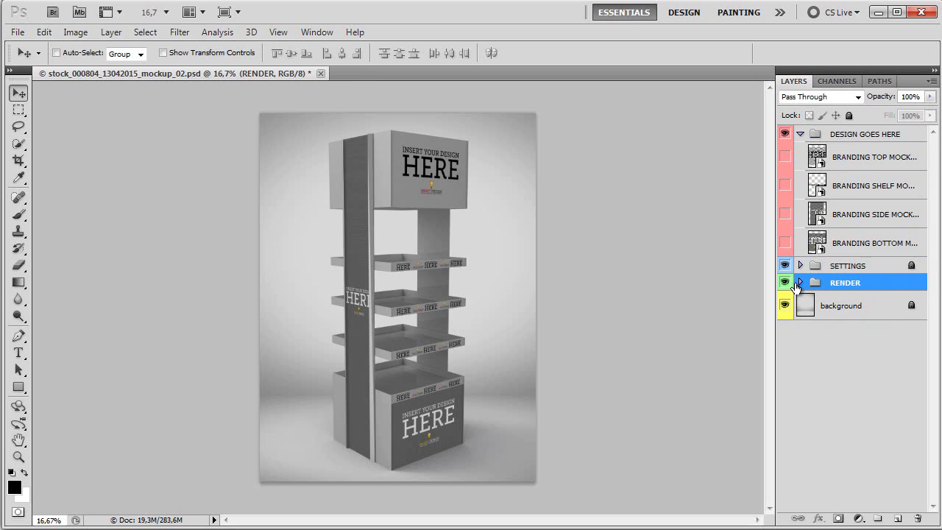
{"action": "left_click", "coordinate": [800, 283]}
{"action": "left_click", "coordinate": [839, 310]}
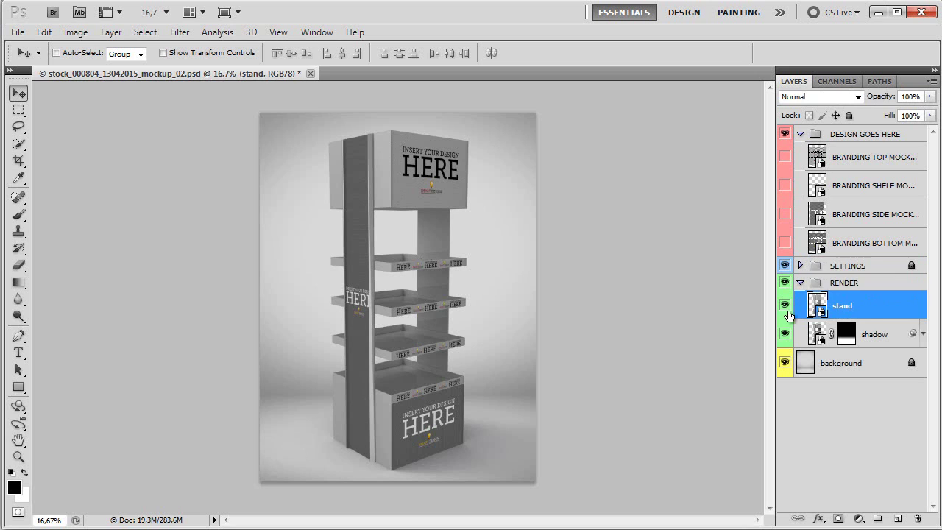
{"action": "left_click", "coordinate": [785, 307], "text": "alt"}
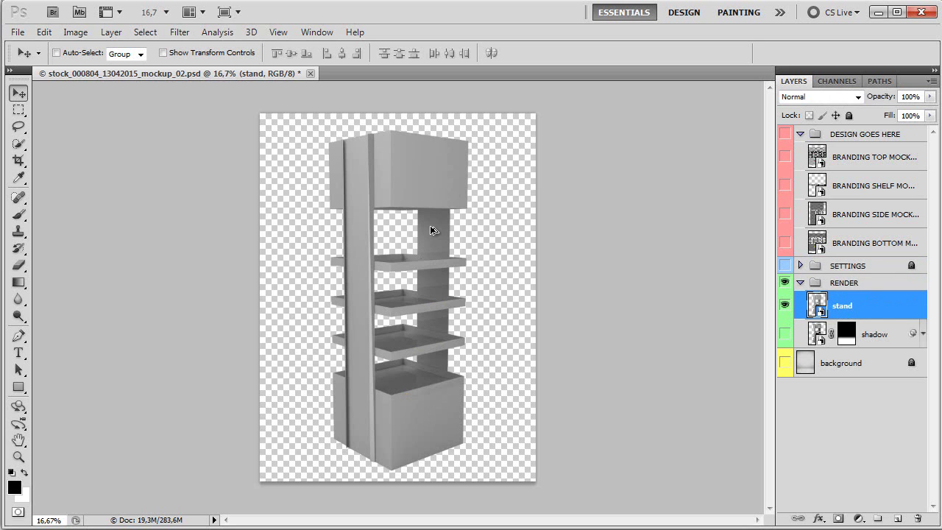
{"action": "left_click", "coordinate": [784, 305], "text": "alt"}
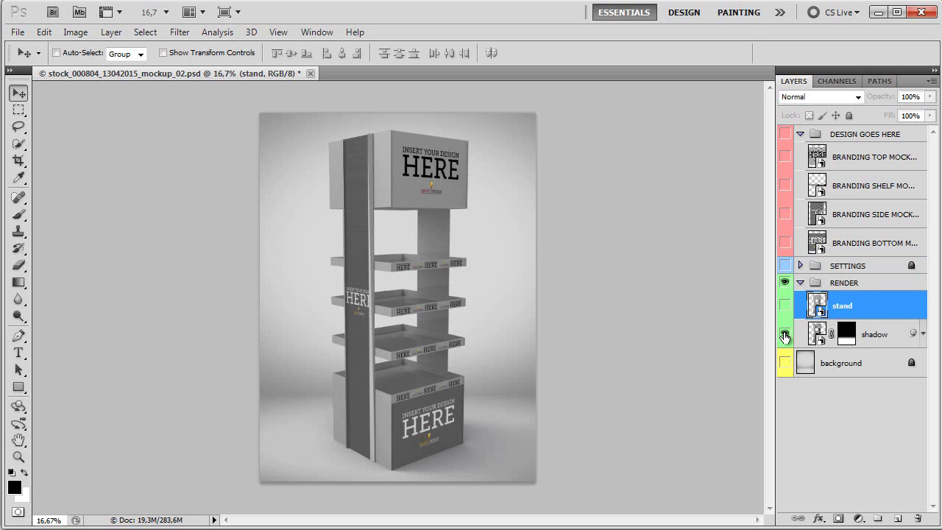
{"action": "left_click", "coordinate": [785, 336], "text": "alt"}
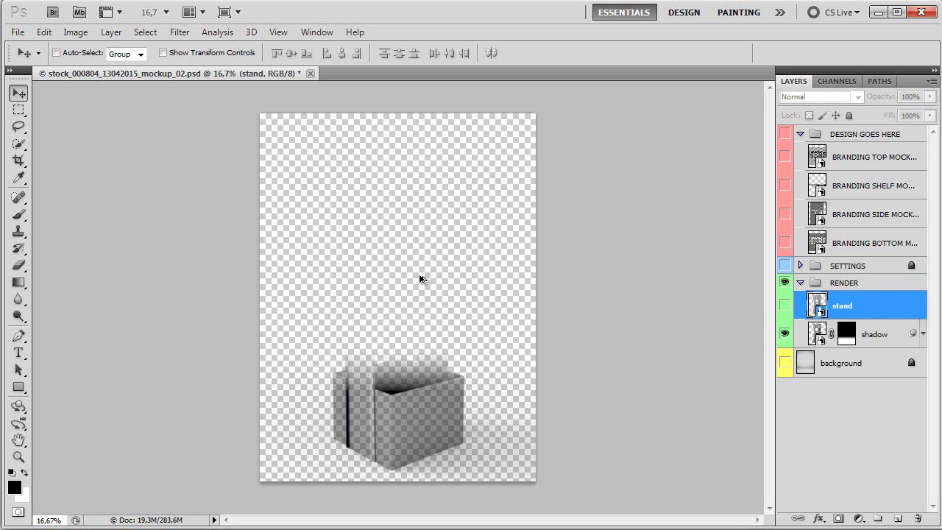
{"action": "left_click", "coordinate": [785, 305], "text": "alt"}
{"action": "left_click", "coordinate": [786, 333], "text": "alt"}
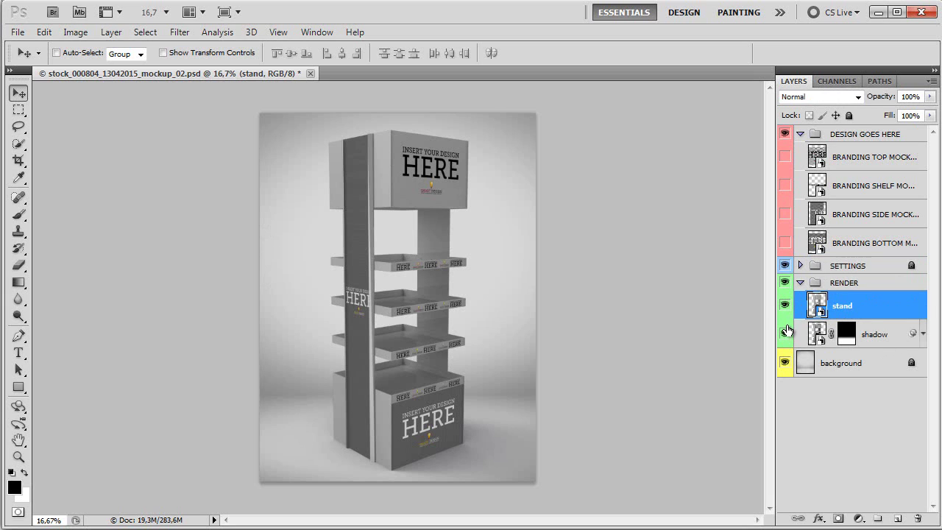
{"action": "left_click", "coordinate": [852, 344]}
{"action": "left_click", "coordinate": [848, 308]}
Change the shadow layer's Gaussian Blur smart filter radius from 0,8 to 2,5 pixels.
{"action": "left_click", "coordinate": [922, 333]}
{"action": "left_click", "coordinate": [890, 367]}
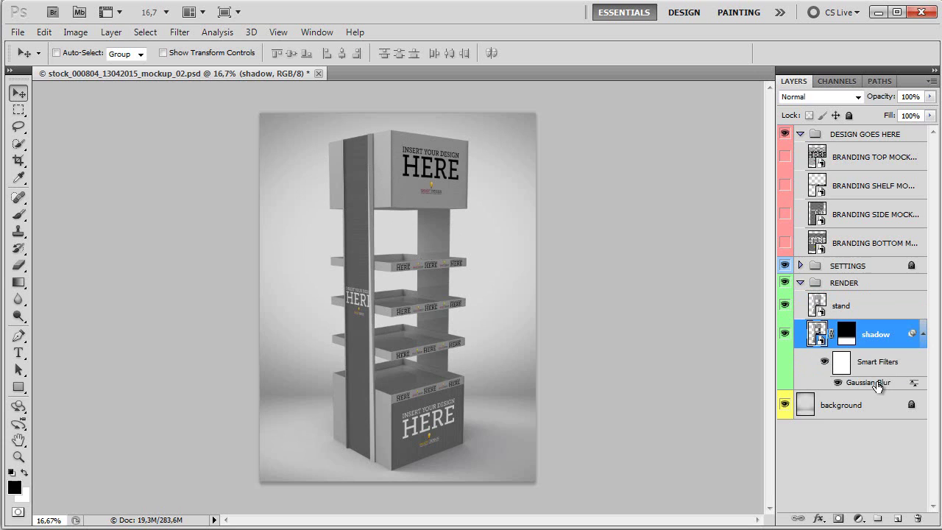
{"action": "double_click", "coordinate": [868, 382]}
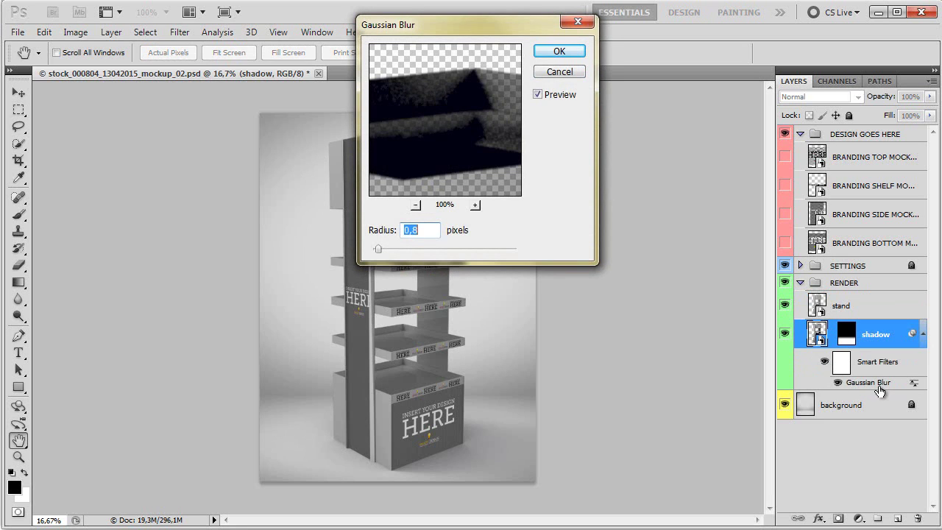
{"action": "left_click_drag", "start_coordinate": [379, 249], "coordinate": [407, 250]}
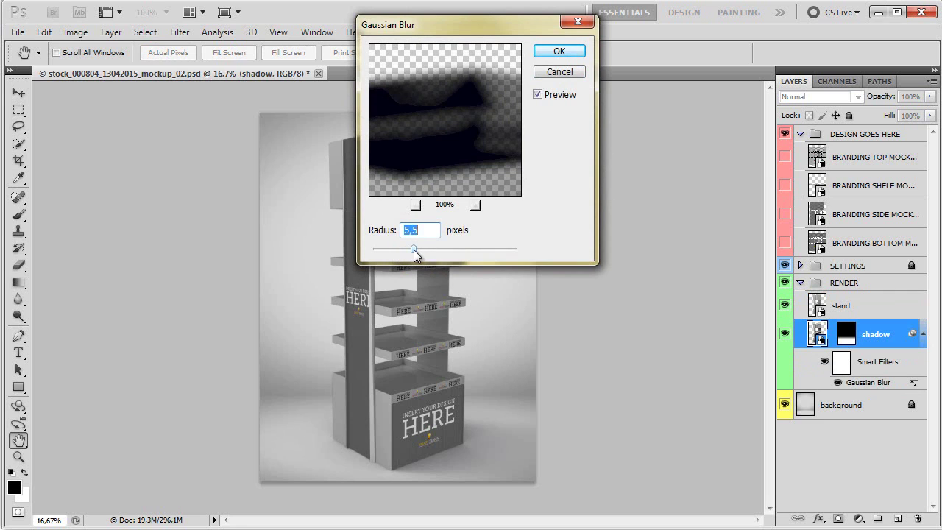
{"action": "left_click_drag", "start_coordinate": [412, 252], "coordinate": [391, 254]}
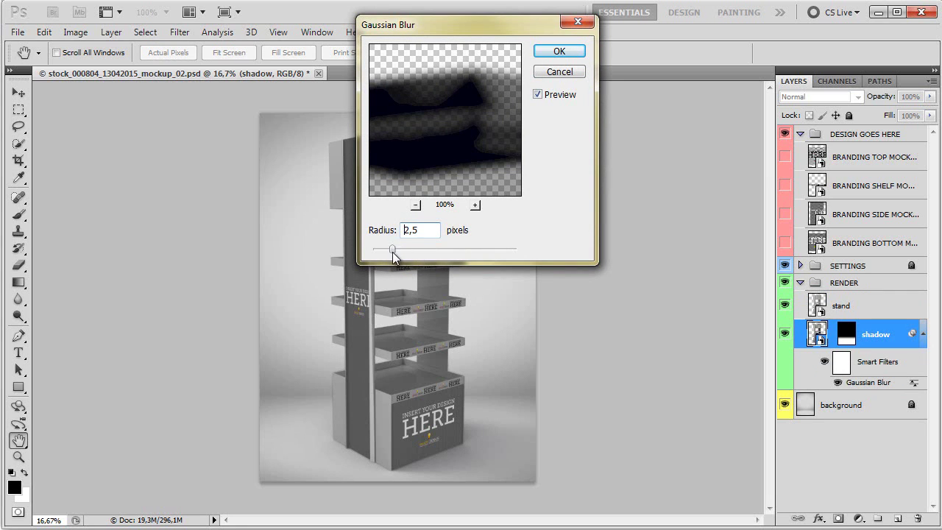
{"action": "left_click", "coordinate": [541, 56]}
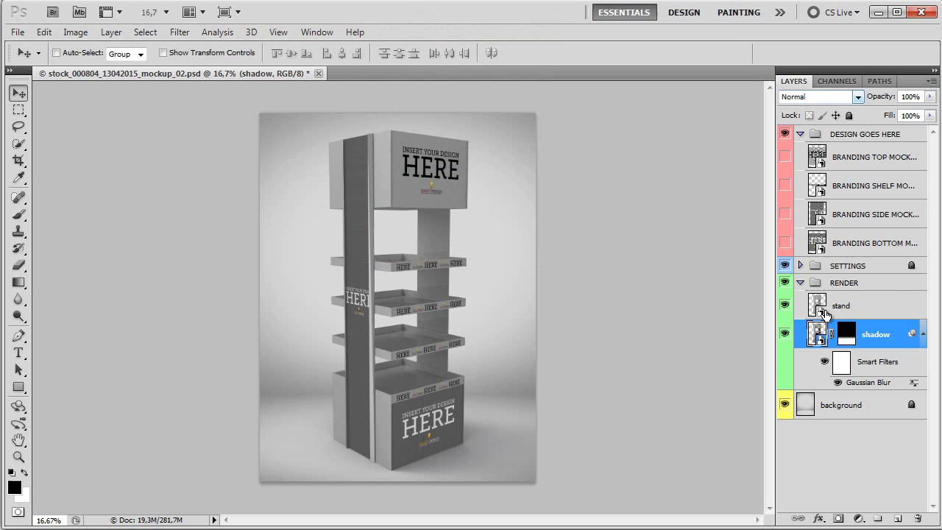
{"action": "left_click", "coordinate": [923, 335]}
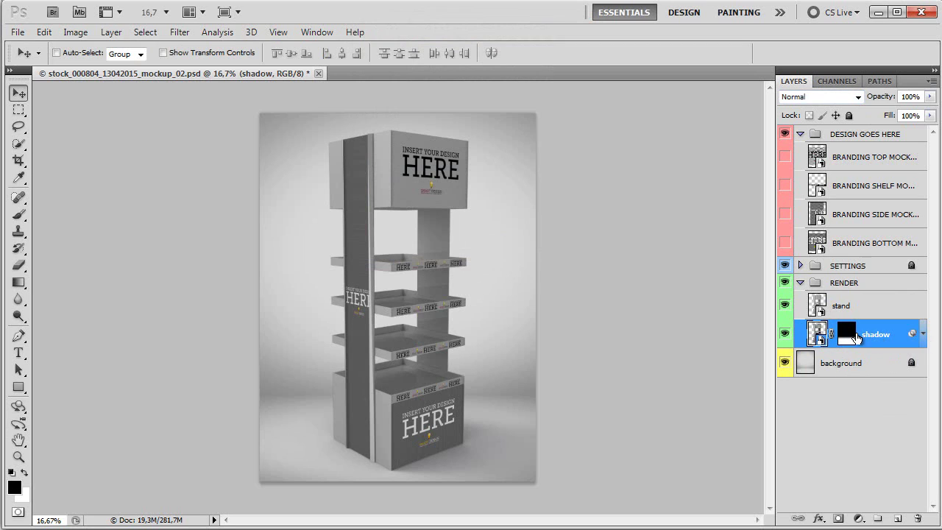
Collapse the RENDER group and open the BRANDING TOP MOCKUP smart object for editing.
{"action": "left_click", "coordinate": [900, 285]}
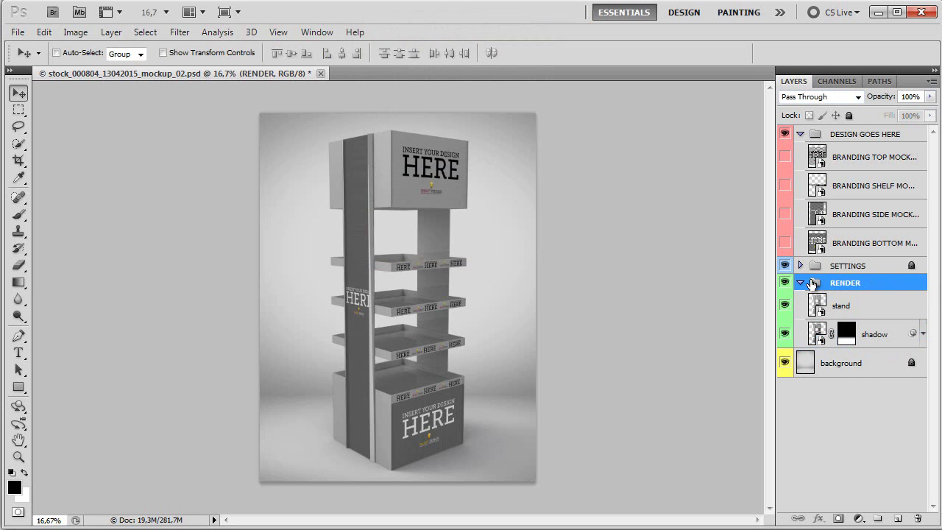
{"action": "left_click", "coordinate": [801, 283]}
{"action": "scroll", "coordinate": [371, 137], "scroll_direction": "up", "scroll_amount": 1}
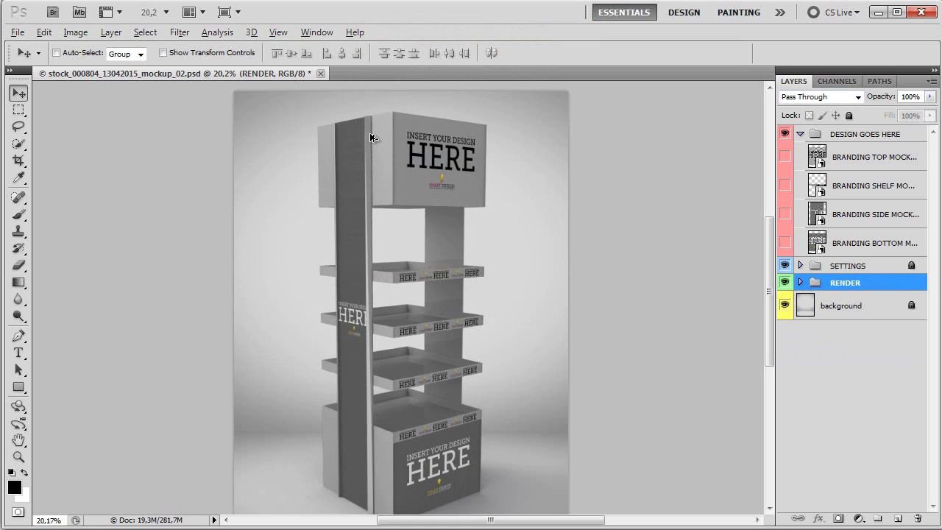
{"action": "scroll", "coordinate": [464, 168], "scroll_direction": "down", "scroll_amount": 1}
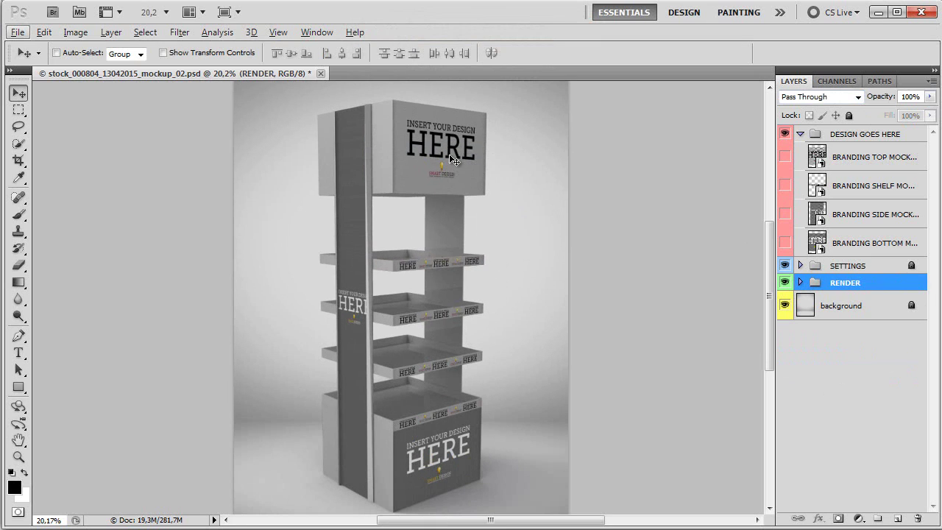
{"action": "left_click", "coordinate": [861, 157]}
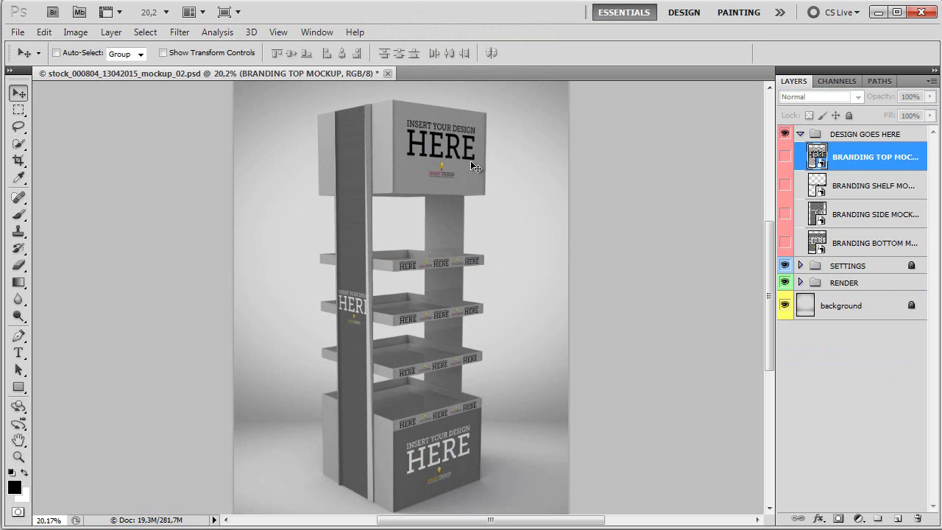
{"action": "double_click", "coordinate": [817, 156]}
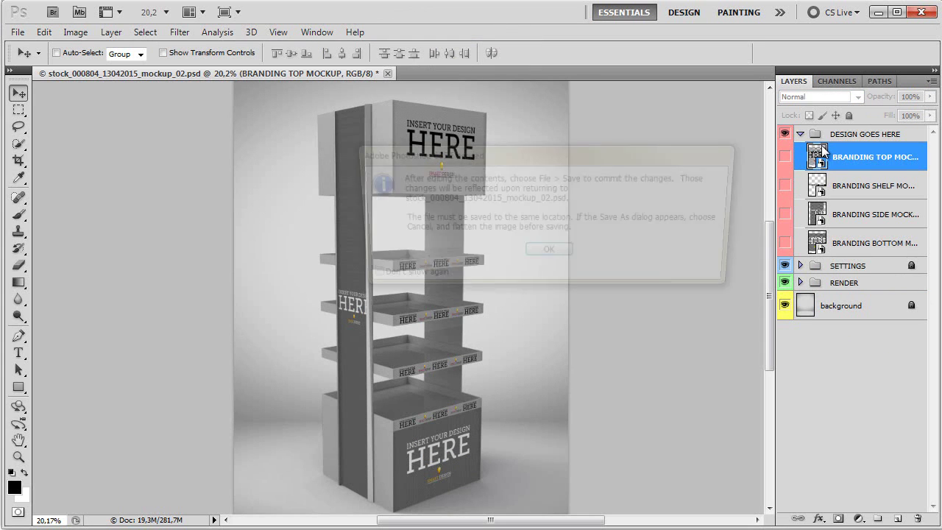
{"action": "left_click", "coordinate": [549, 255]}
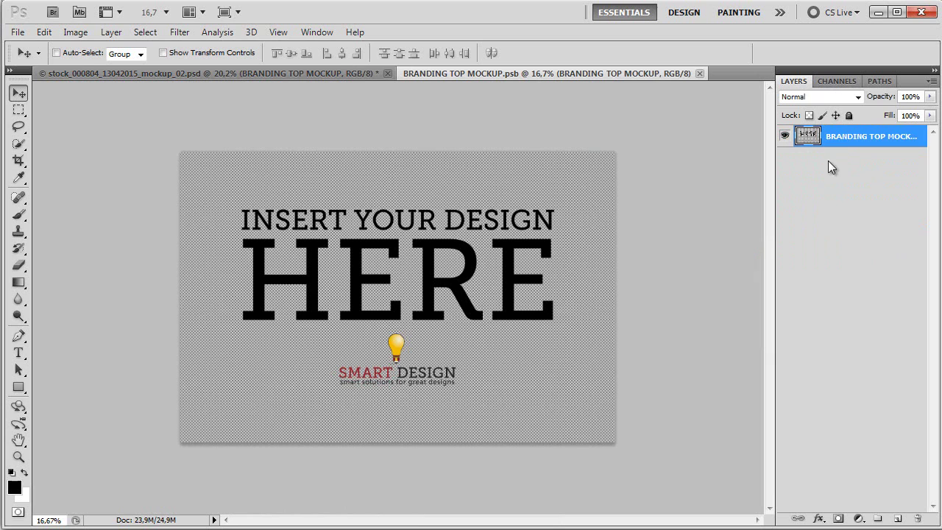
Place the display example_poster top design at 100% scale with proportions linked.
{"action": "left_click", "coordinate": [18, 32]}
{"action": "left_click", "coordinate": [88, 319]}
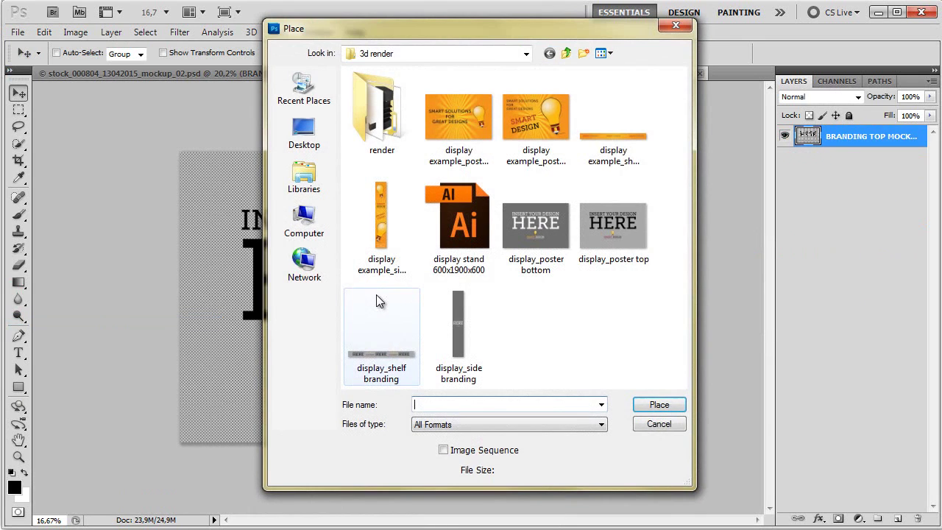
{"action": "left_click", "coordinate": [530, 125]}
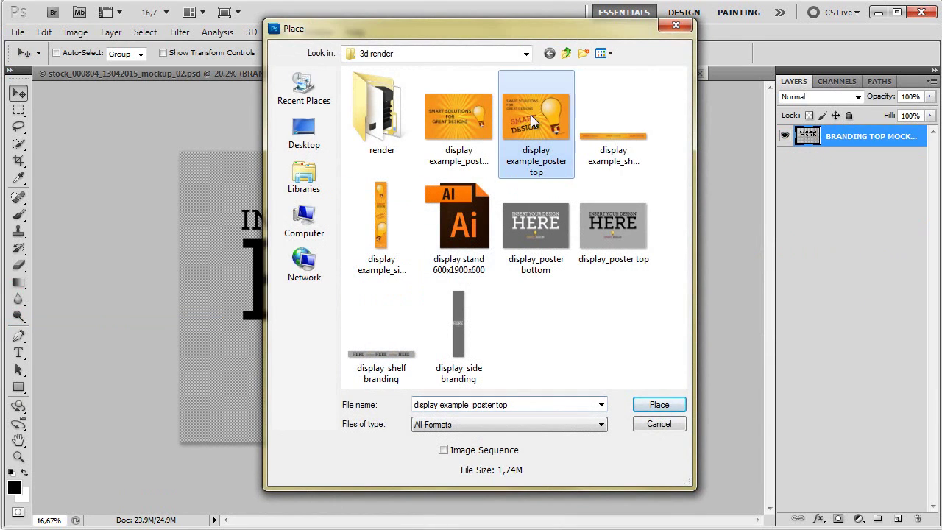
{"action": "left_click", "coordinate": [657, 406]}
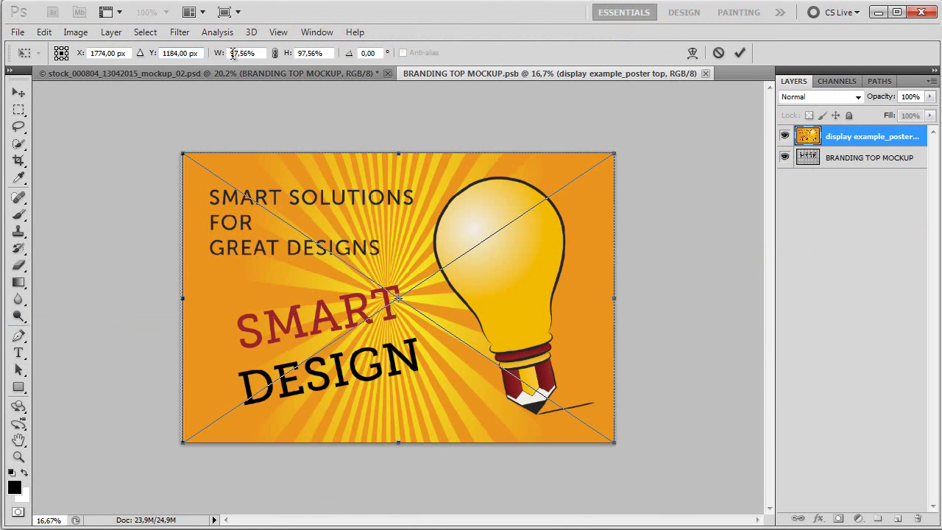
{"action": "left_click", "coordinate": [275, 54]}
{"action": "left_click", "coordinate": [245, 53]}
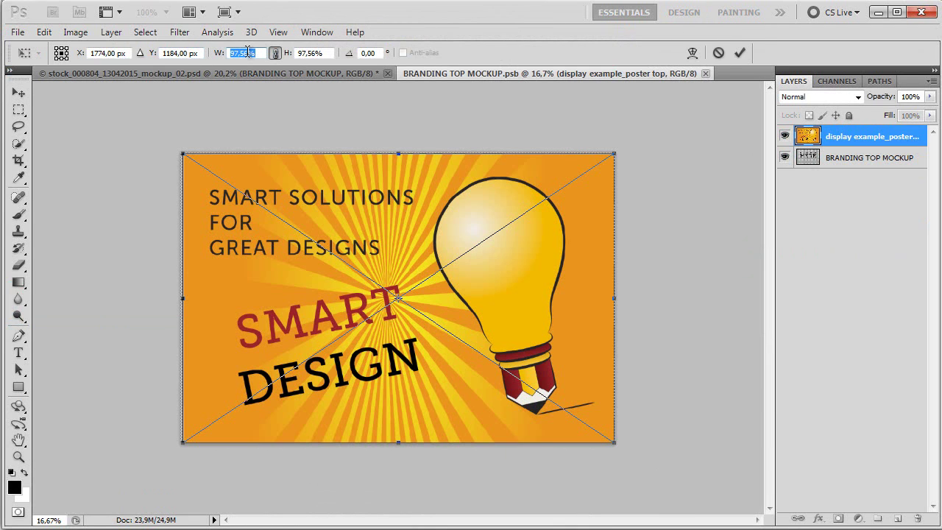
{"action": "type", "text": "100"}
{"action": "key", "text": "Return"}
{"action": "key", "text": "Return"}
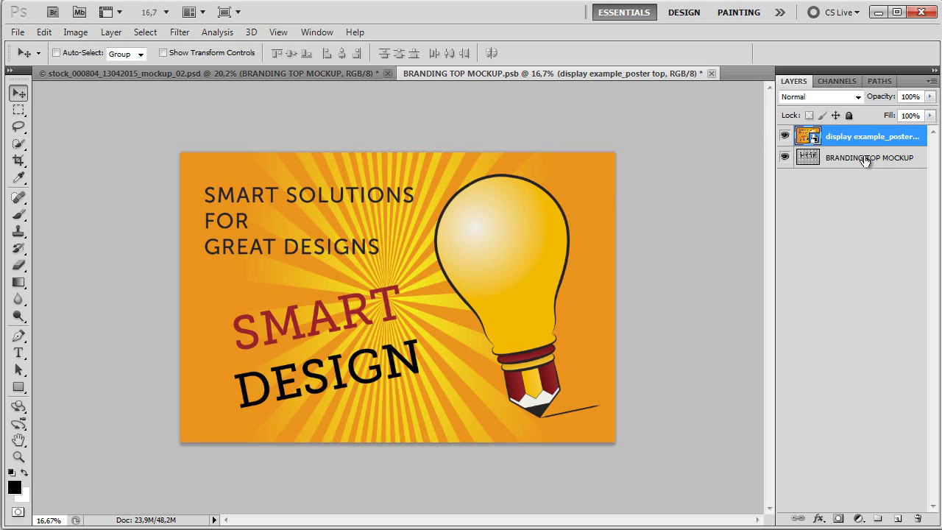
Merge the poster down into the layer, save the smart object, and close it.
{"action": "key", "text": "ctrl+e"}
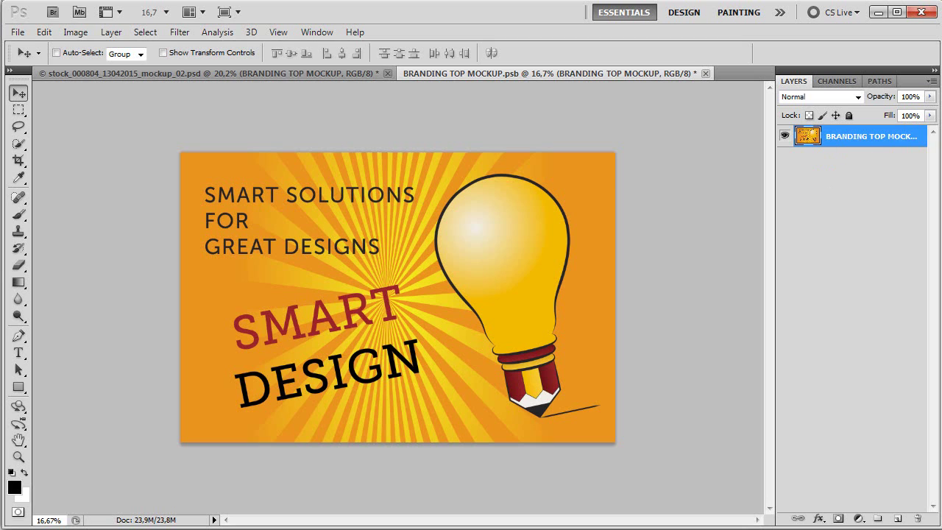
{"action": "left_click", "coordinate": [17, 33]}
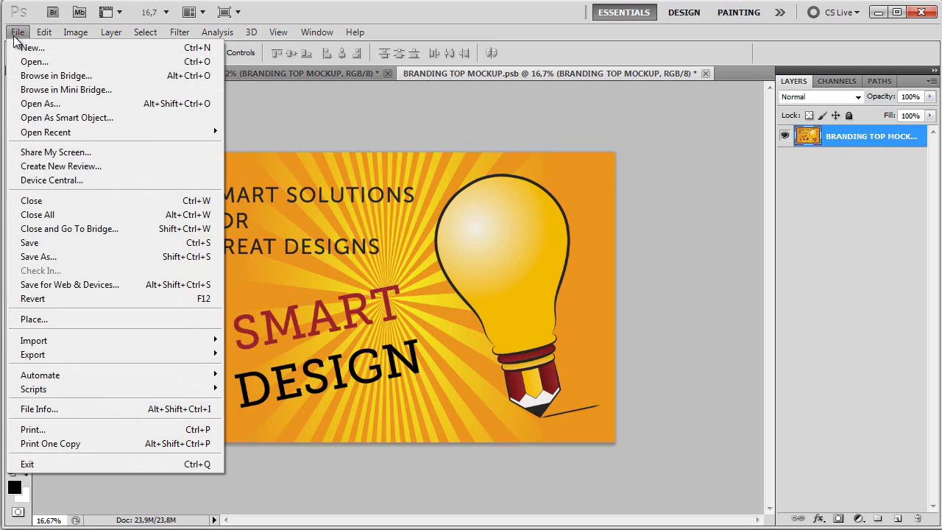
{"action": "left_click", "coordinate": [55, 245]}
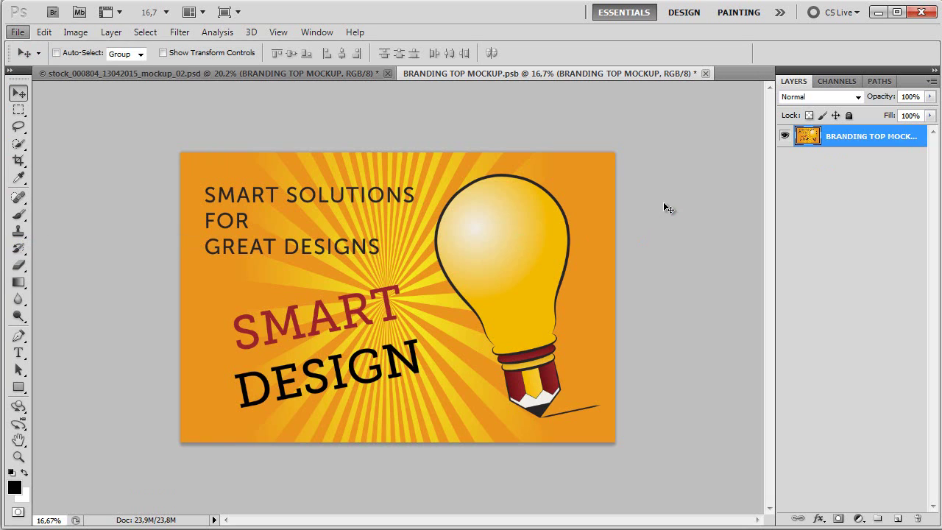
{"action": "left_click", "coordinate": [700, 74]}
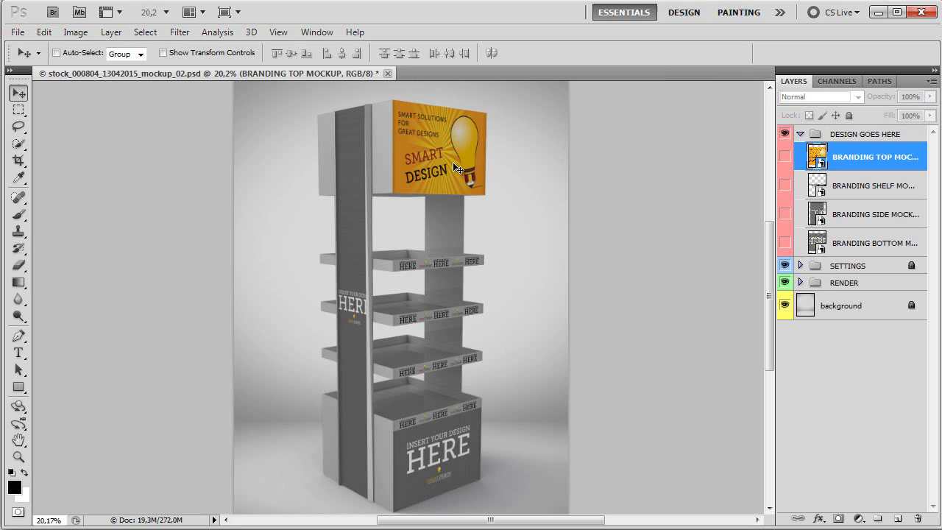
Open BRANDING SHELF MOCKUP and place display example_shelf branding, enlarged to fill the strip.
{"action": "left_click", "coordinate": [821, 190]}
{"action": "double_click", "coordinate": [821, 193]}
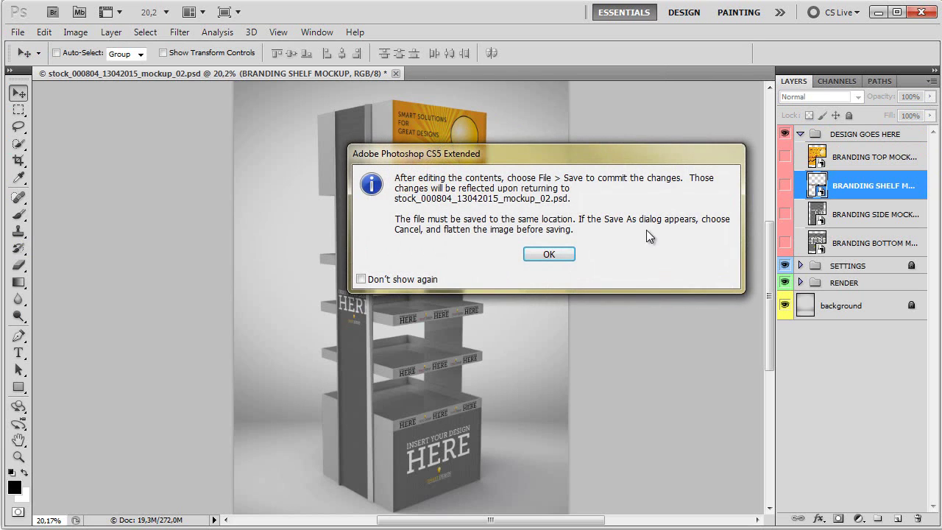
{"action": "left_click", "coordinate": [563, 258]}
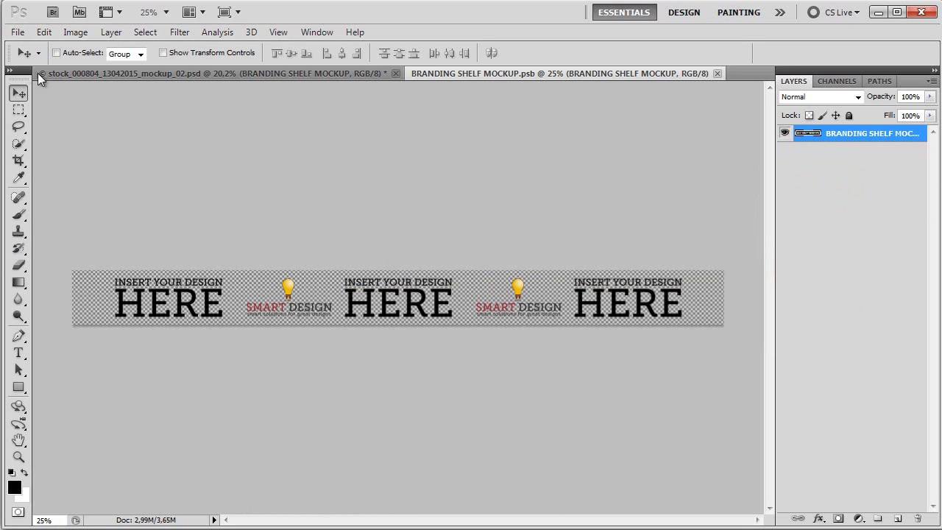
{"action": "left_click", "coordinate": [17, 32]}
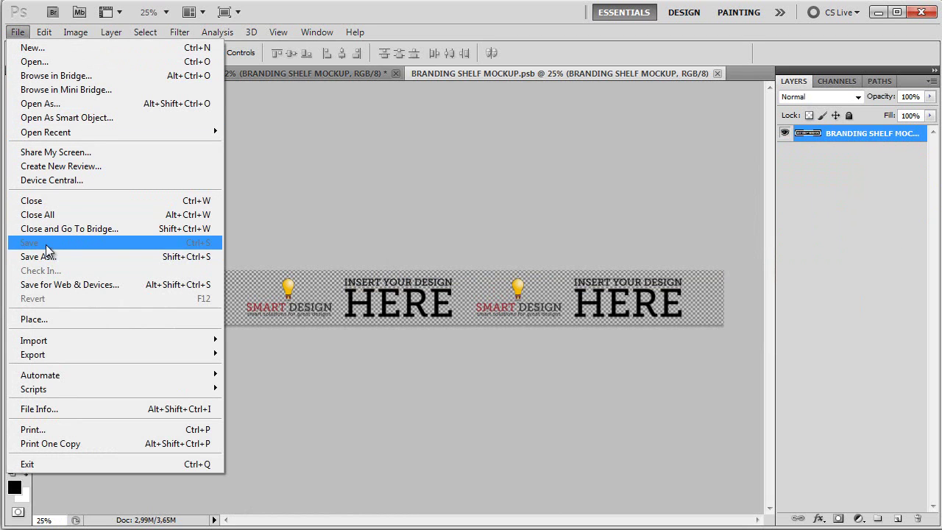
{"action": "left_click", "coordinate": [46, 318]}
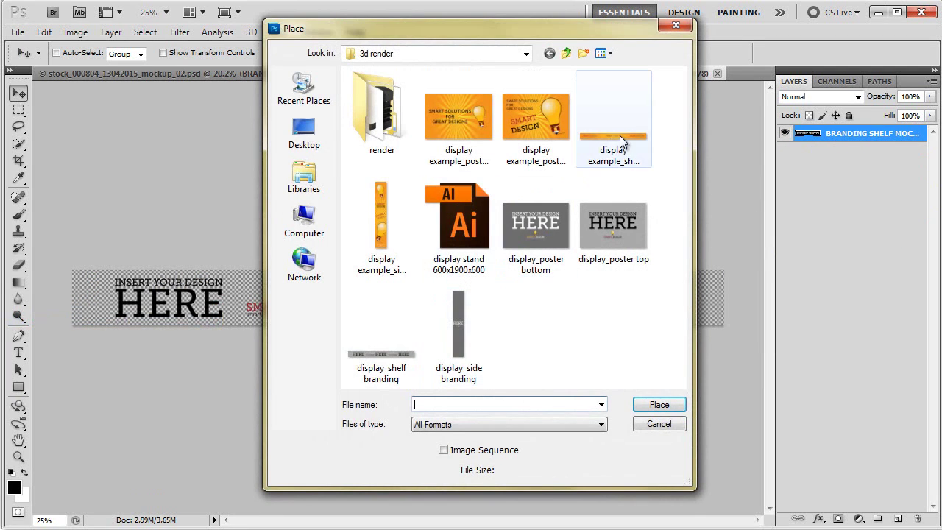
{"action": "left_click", "coordinate": [620, 135]}
{"action": "double_click", "coordinate": [620, 134]}
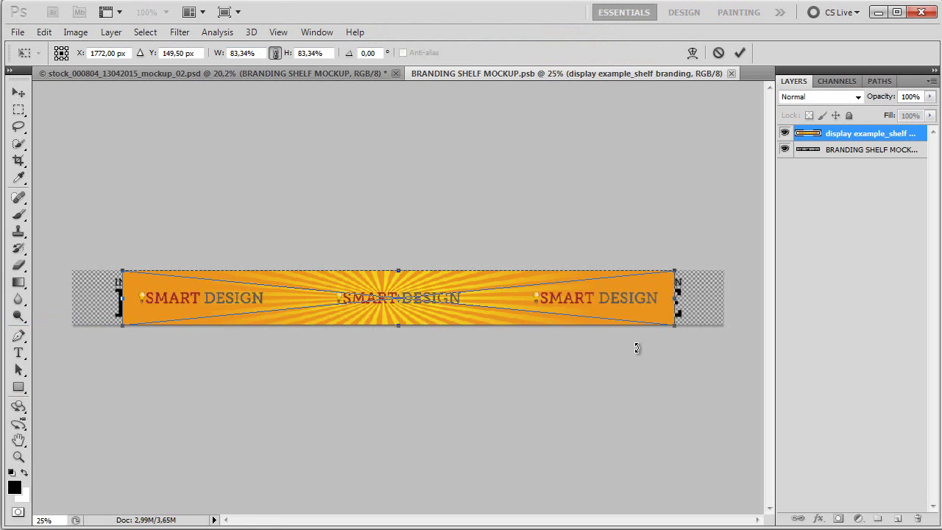
{"action": "left_click_drag", "start_coordinate": [674, 326], "coordinate": [721, 349]}
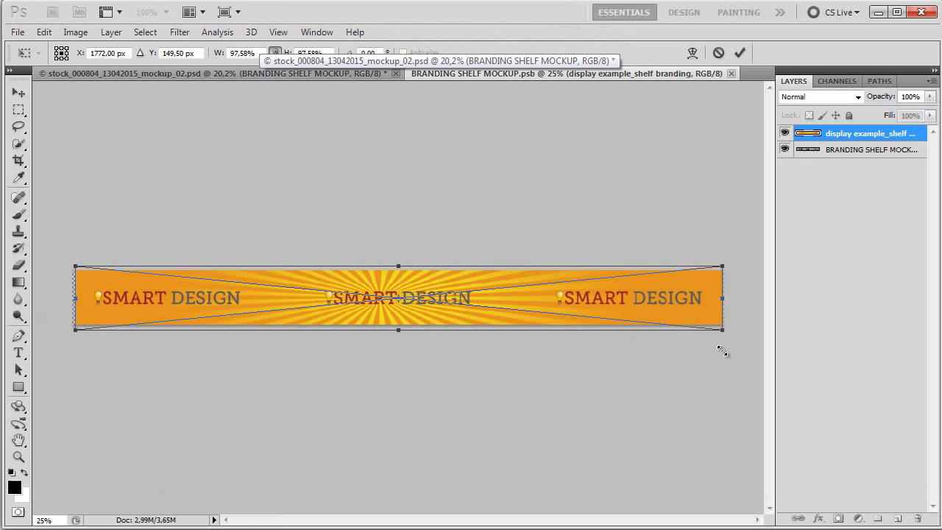
{"action": "left_click", "coordinate": [741, 53]}
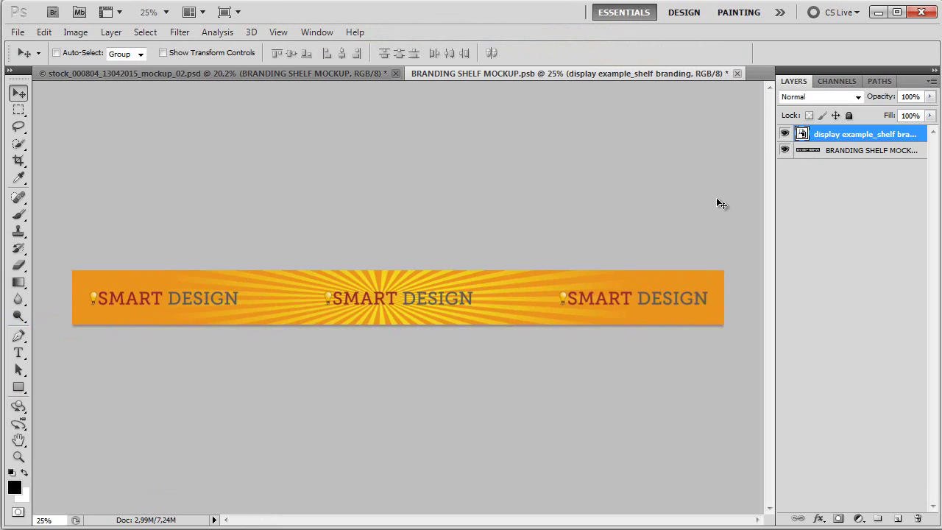
Merge the banner down into the shelf layer, save, and close the .psb.
{"action": "left_click", "coordinate": [109, 31]}
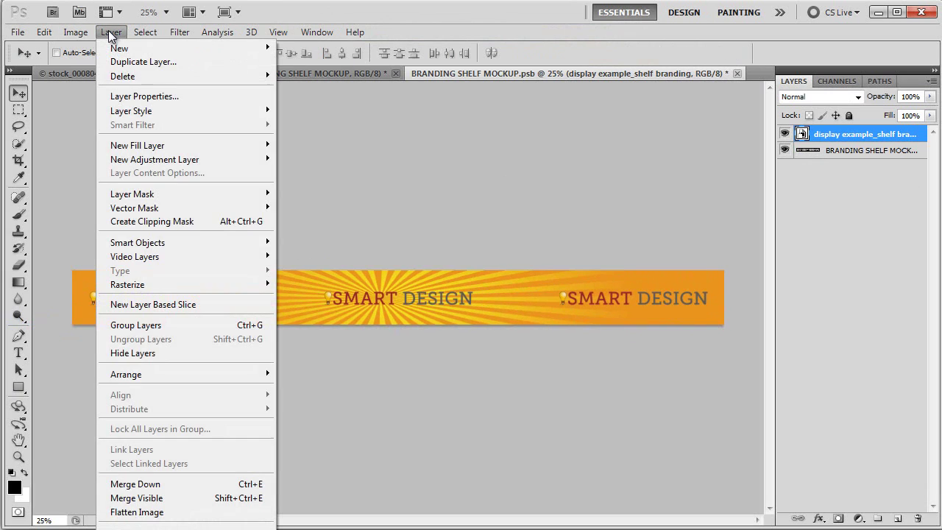
{"action": "left_click", "coordinate": [210, 486]}
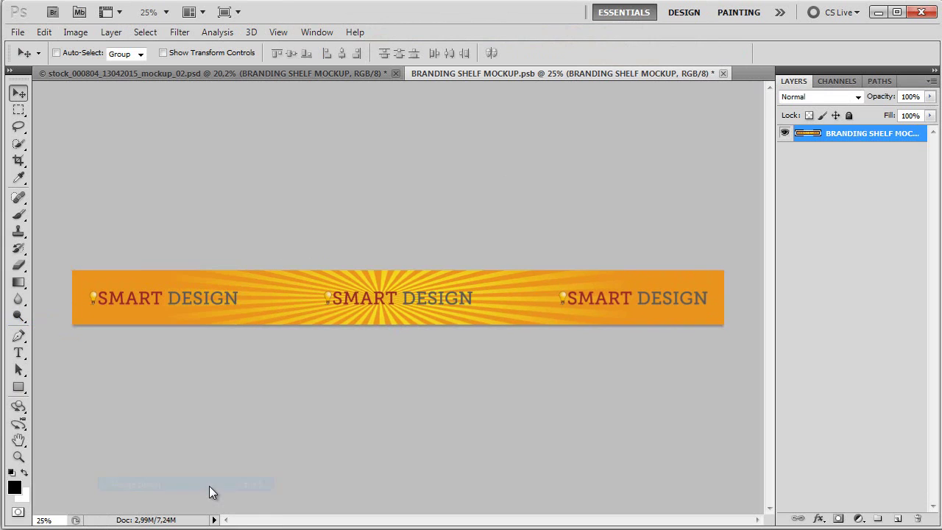
{"action": "left_click", "coordinate": [18, 31]}
{"action": "left_click", "coordinate": [42, 242]}
{"action": "left_click", "coordinate": [717, 74]}
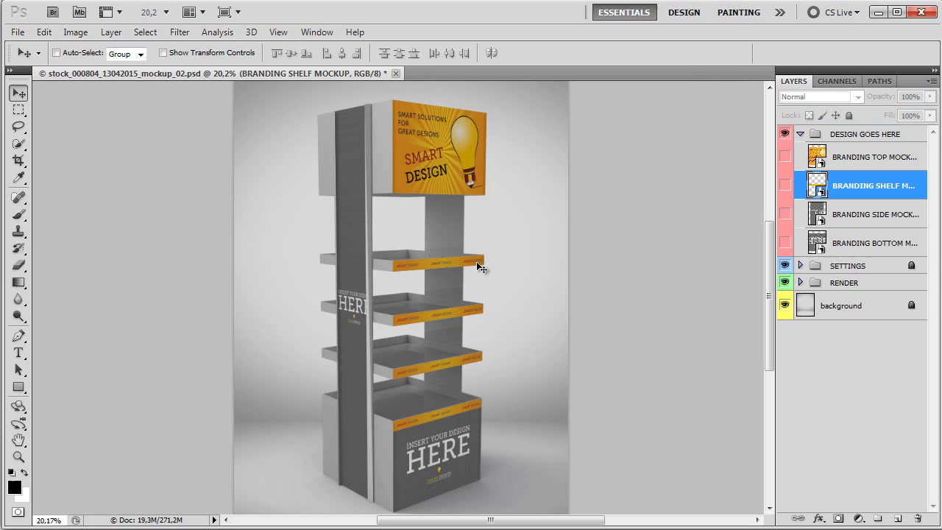
Open BRANDING SIDE MOCKUP and place the display example_side branding image.
{"action": "double_click", "coordinate": [817, 214]}
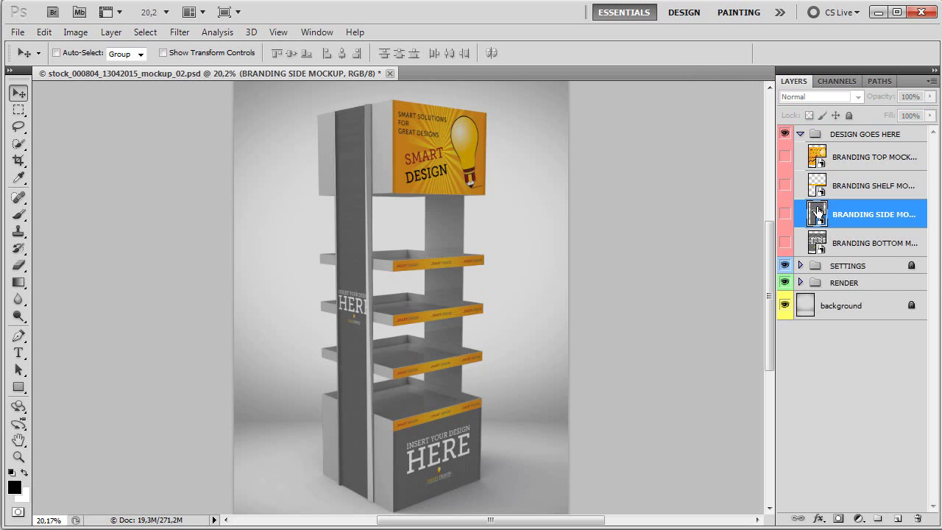
{"action": "left_click", "coordinate": [544, 254]}
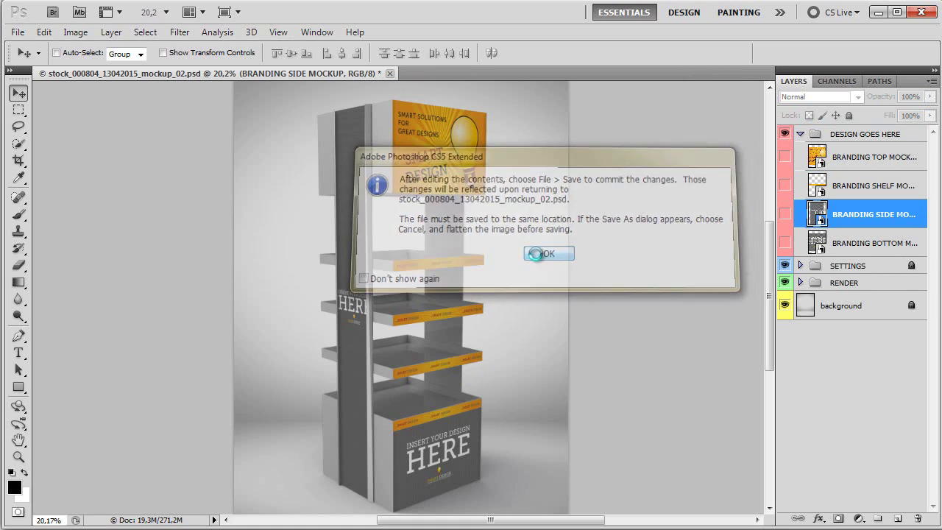
{"action": "left_click", "coordinate": [21, 33]}
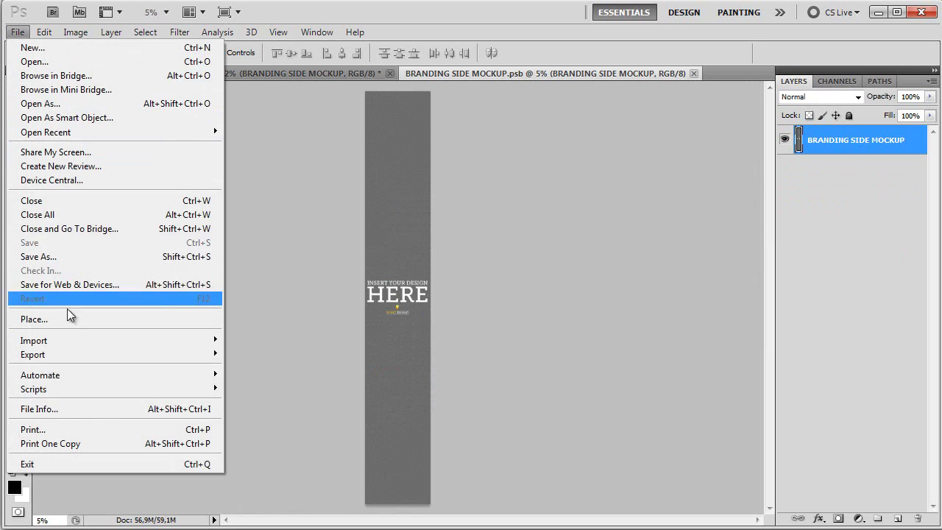
{"action": "left_click", "coordinate": [78, 321]}
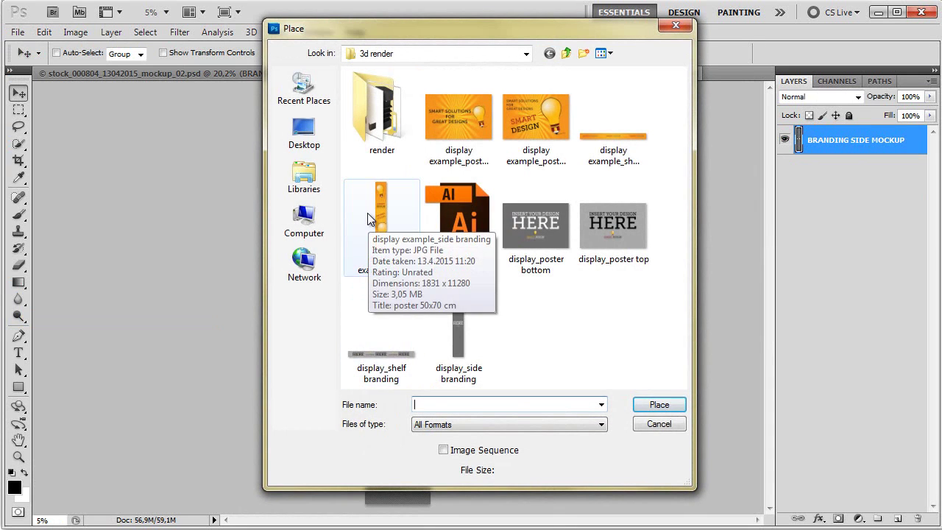
{"action": "left_click", "coordinate": [383, 256]}
{"action": "left_click", "coordinate": [646, 404]}
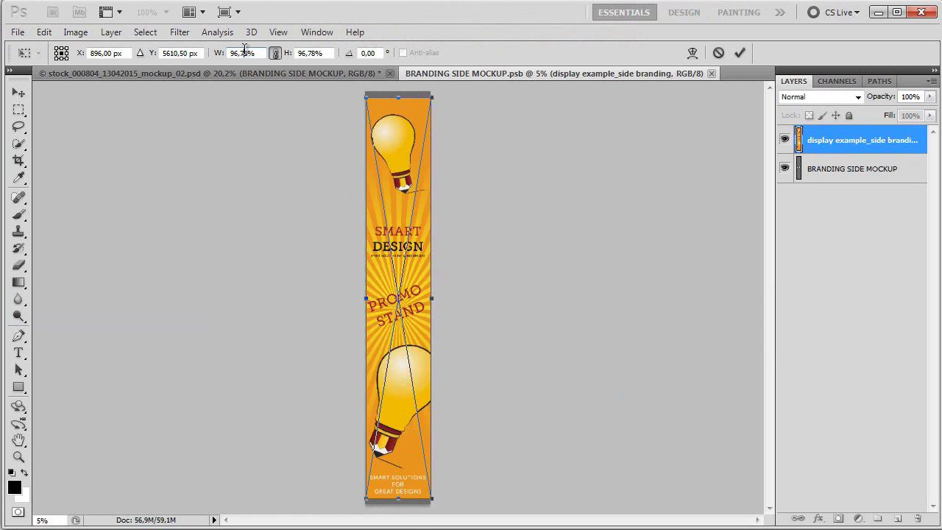
Set the side banner to 100% width, commit it, and close the smart object.
{"action": "double_click", "coordinate": [243, 53]}
{"action": "type", "text": "100"}
{"action": "key", "text": "Return"}
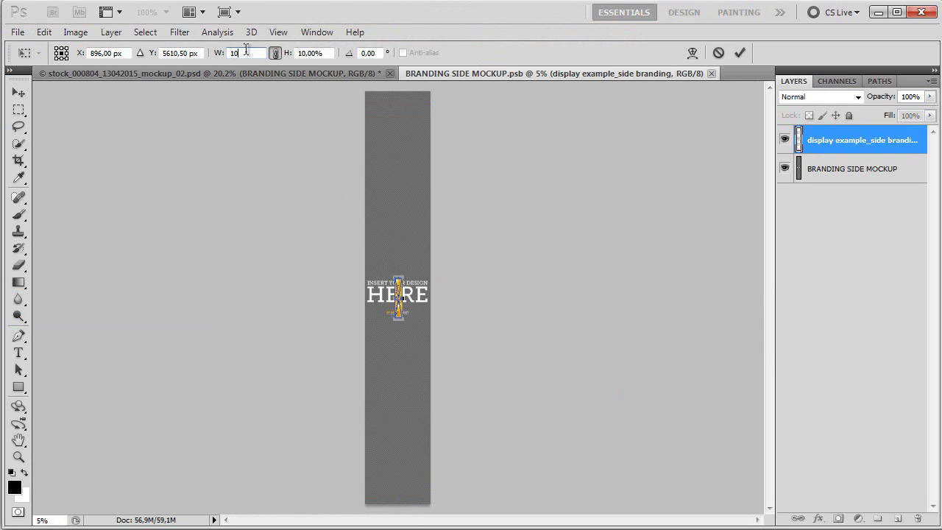
{"action": "key", "text": "Return"}
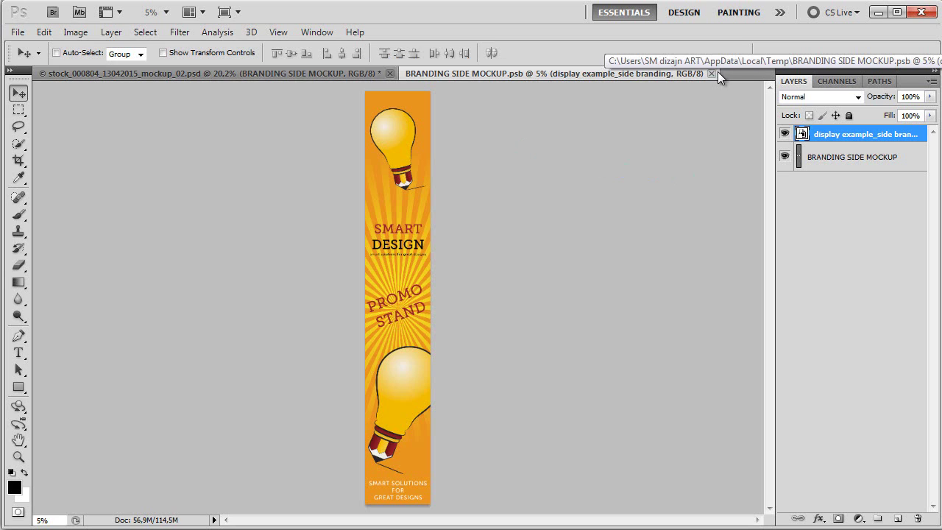
{"action": "left_click", "coordinate": [711, 74]}
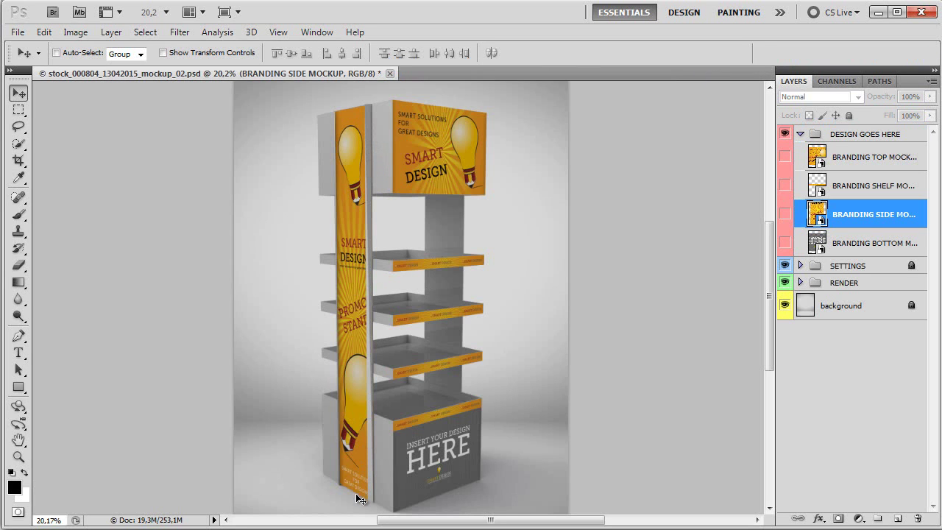
Open BRANDING BOTTOM MOCKUP and place display example_poster bottom at 100% width, proportions linked.
{"action": "double_click", "coordinate": [818, 243]}
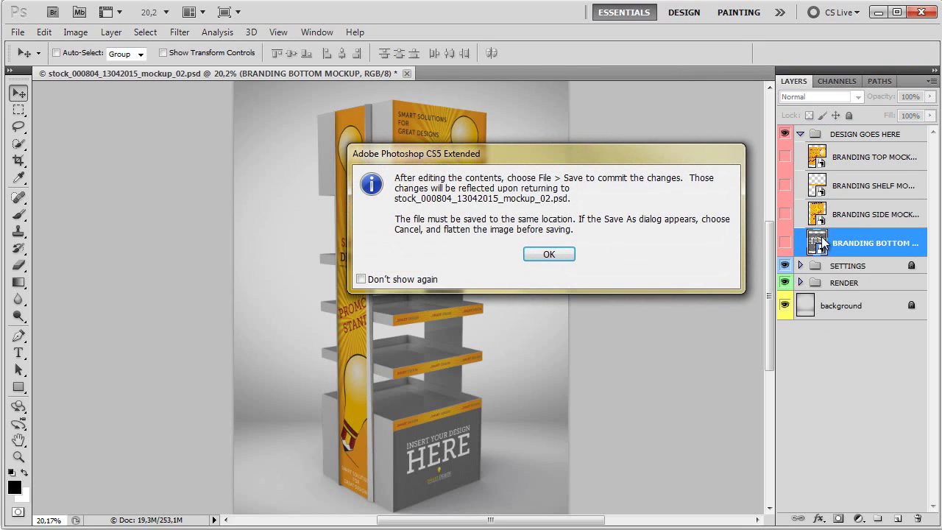
{"action": "left_click", "coordinate": [548, 254]}
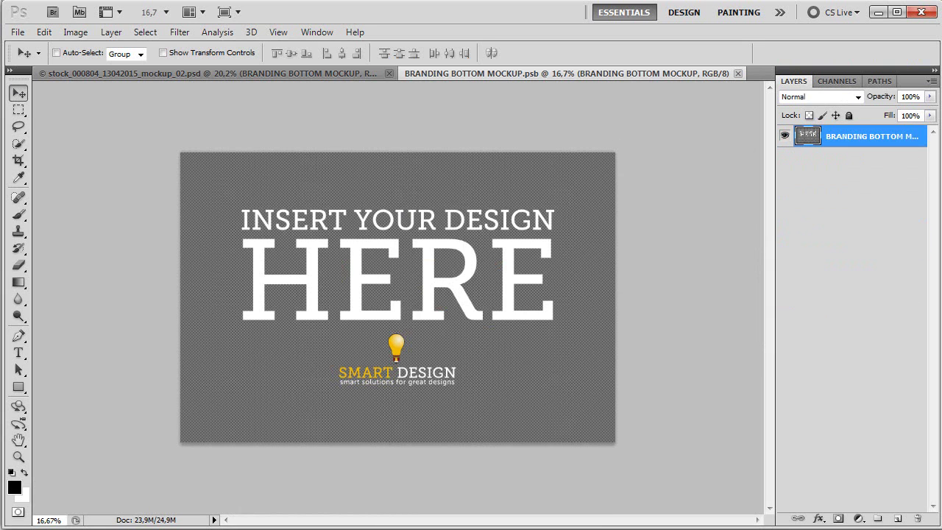
{"action": "left_click", "coordinate": [18, 31]}
{"action": "left_click", "coordinate": [121, 318]}
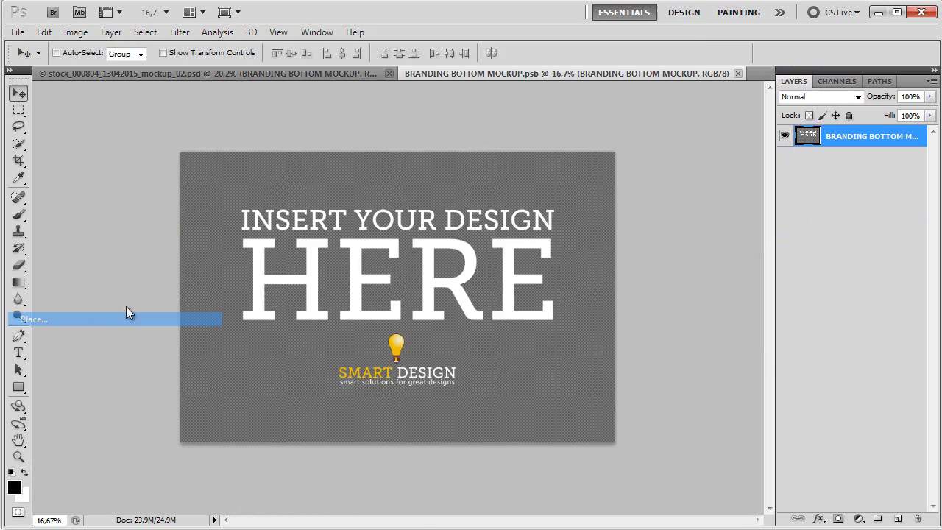
{"action": "double_click", "coordinate": [467, 114]}
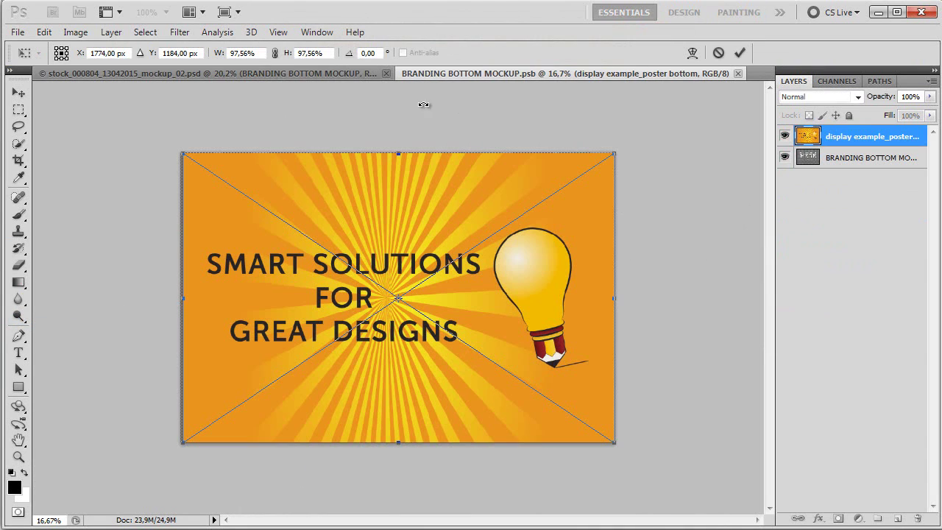
{"action": "left_click", "coordinate": [274, 52]}
{"action": "left_click", "coordinate": [241, 53]}
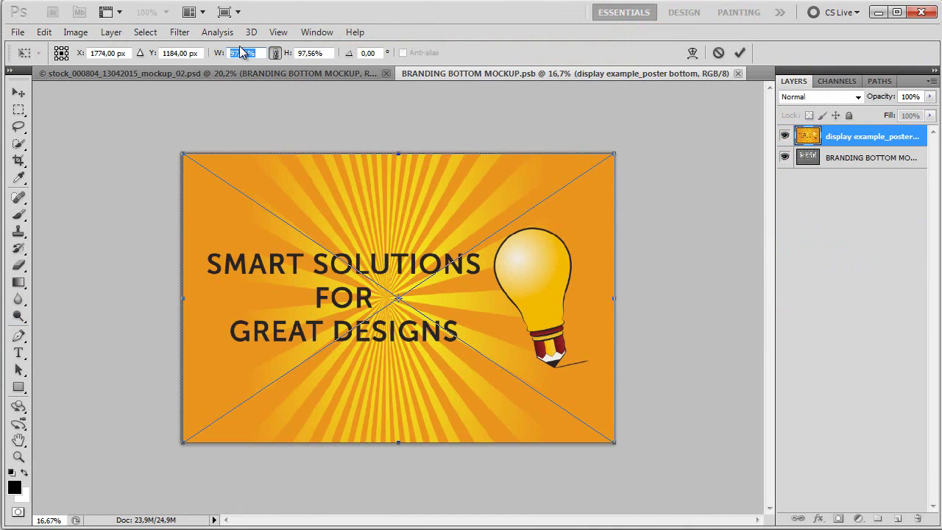
{"action": "type", "text": "100"}
{"action": "key", "text": "Return"}
{"action": "key", "text": "Return"}
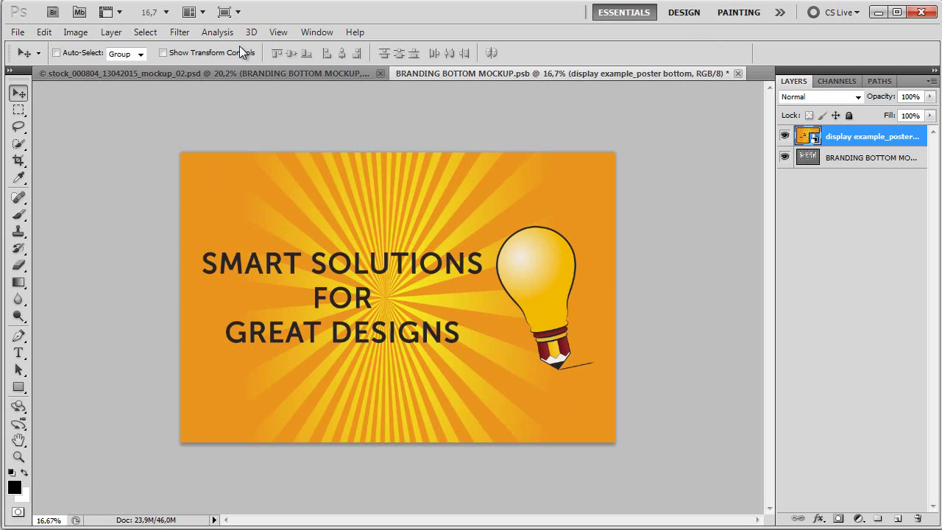
Merge the poster down into the bottom branding layer, save, and close the .psb.
{"action": "left_click", "coordinate": [112, 32]}
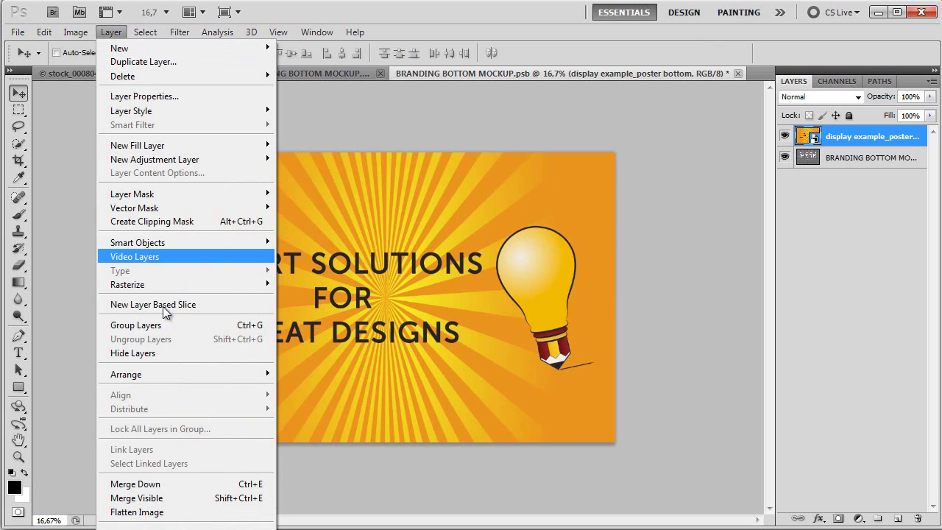
{"action": "left_click", "coordinate": [200, 484]}
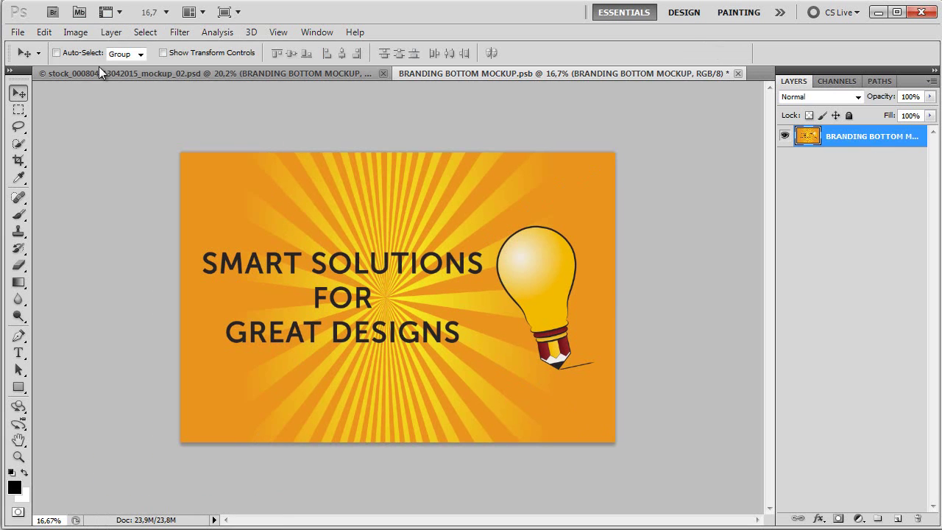
{"action": "left_click", "coordinate": [17, 32]}
{"action": "left_click", "coordinate": [33, 243]}
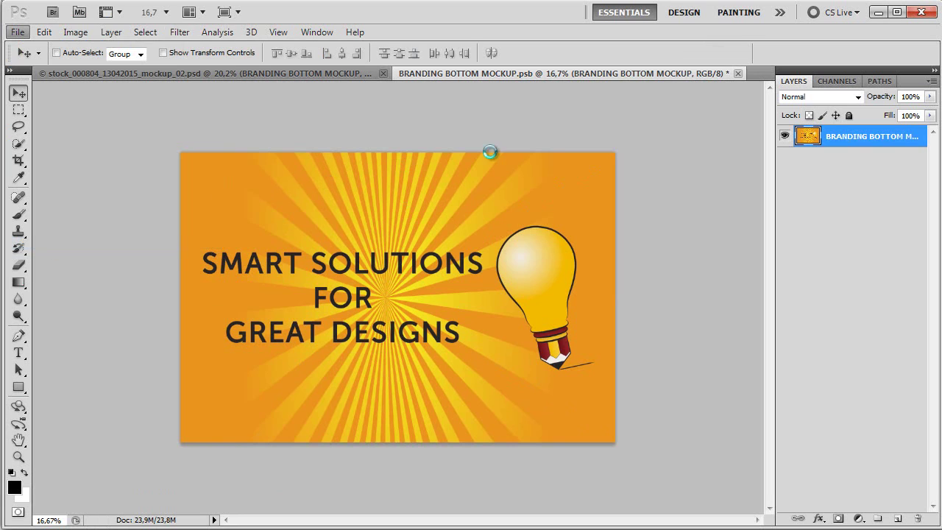
{"action": "left_click", "coordinate": [737, 72]}
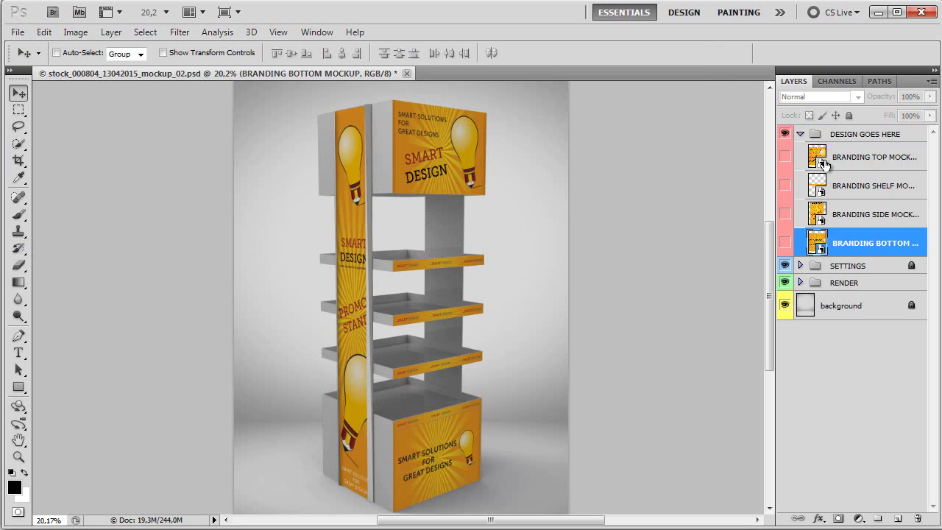
{"action": "left_click", "coordinate": [862, 156]}
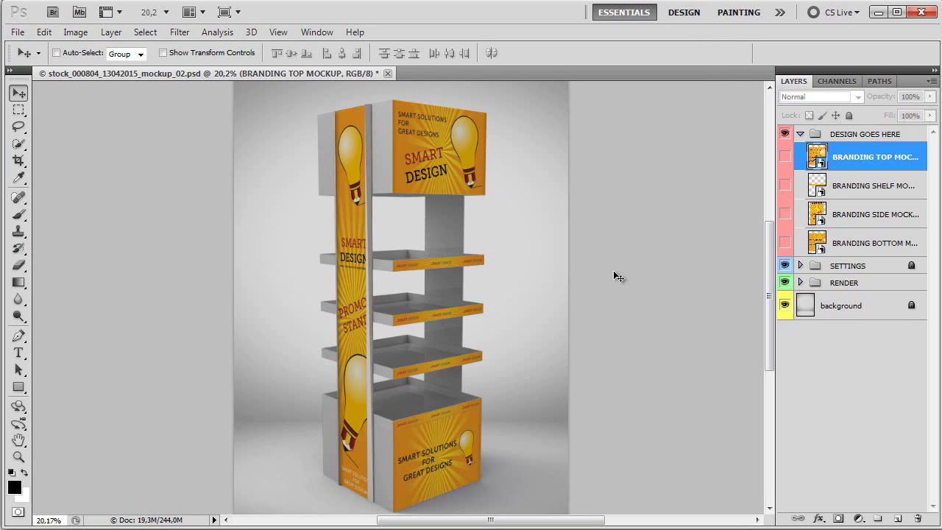